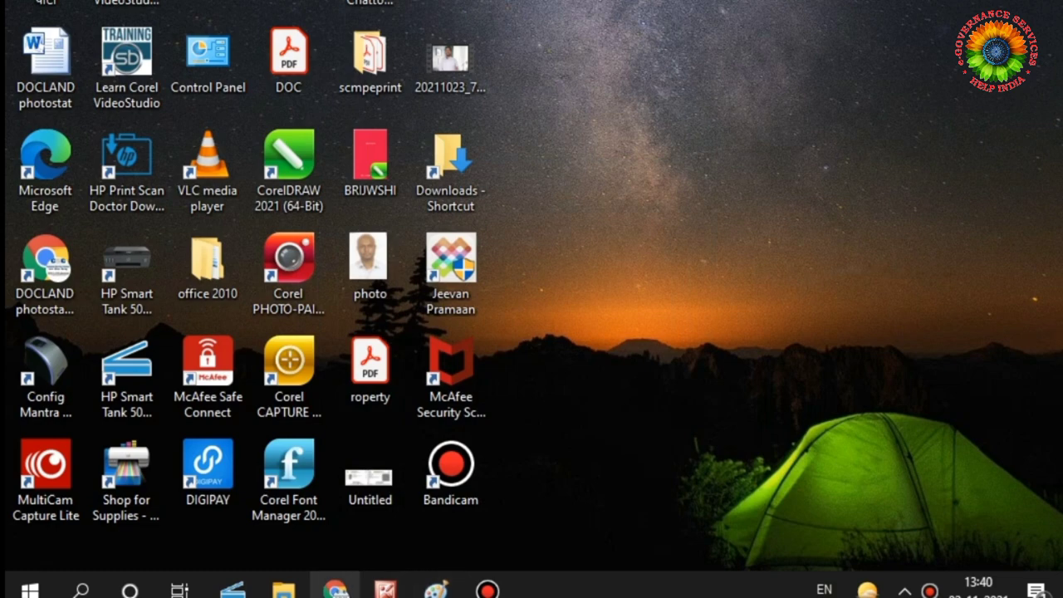
Bring the Chrome window with its new tab to the front from the taskbar.
left_click(336, 590)
Search Google for 'bses rajdhani'.
left_click(299, 249)
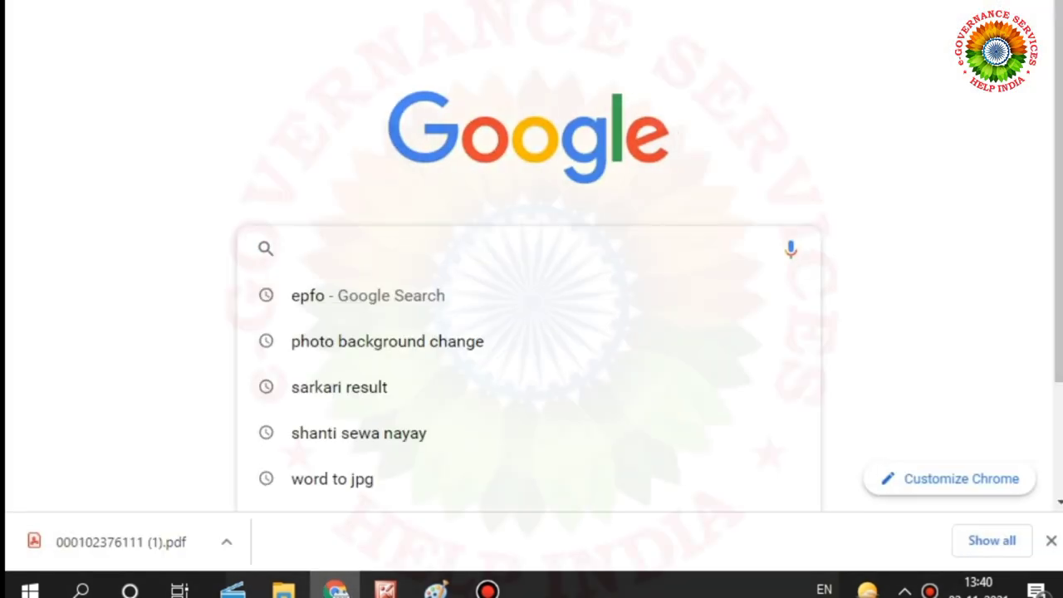
type("bses")
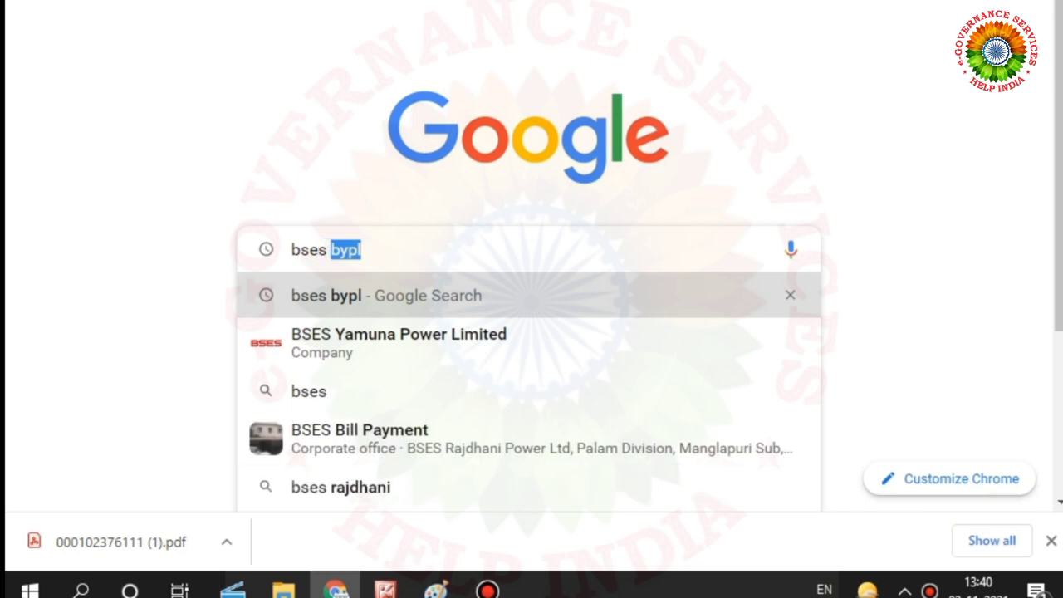
type(" r")
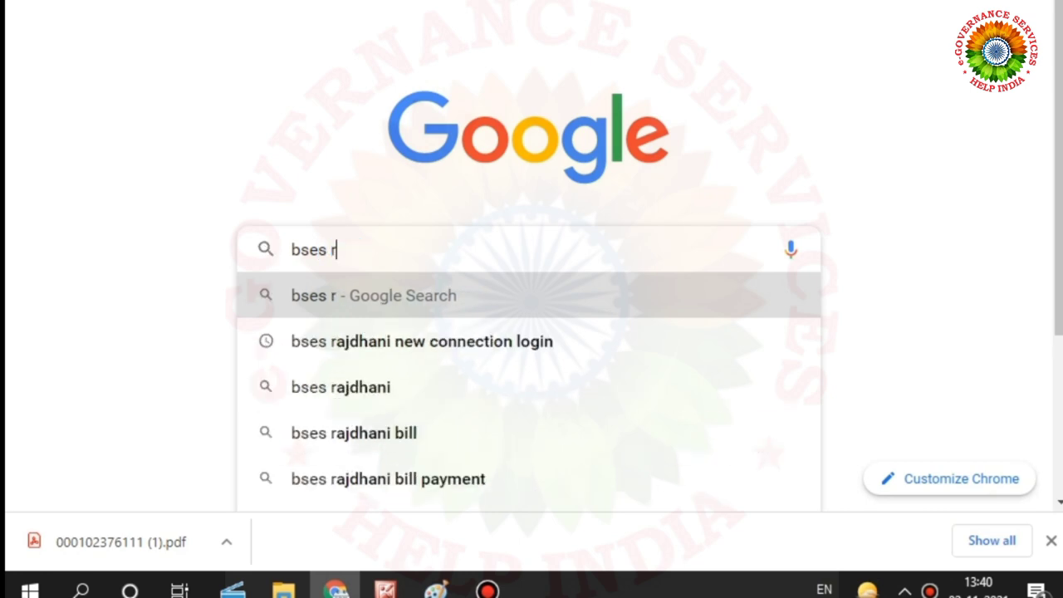
type("ajdhani")
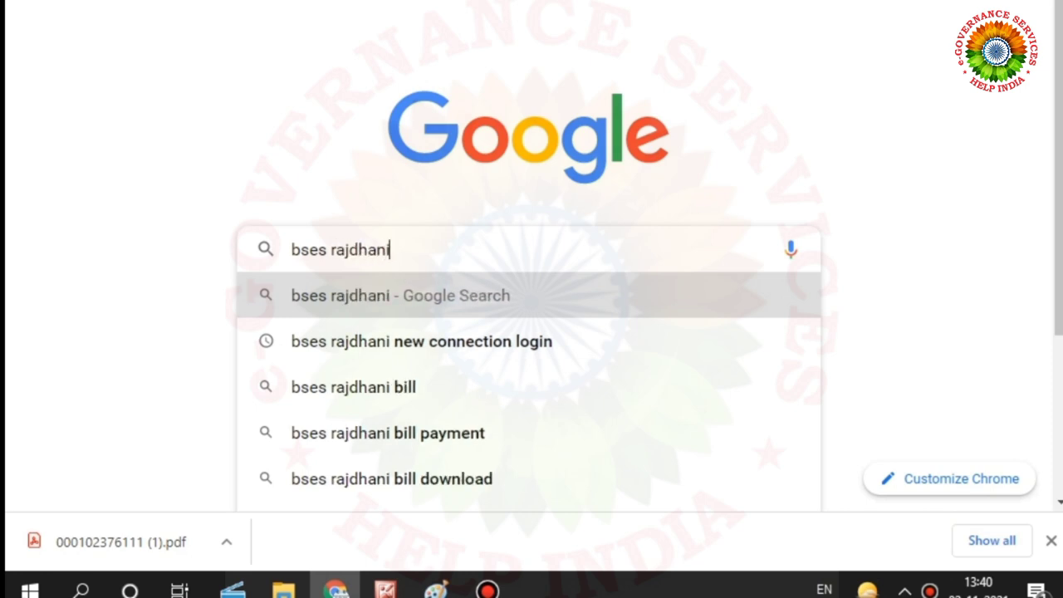
key("Return")
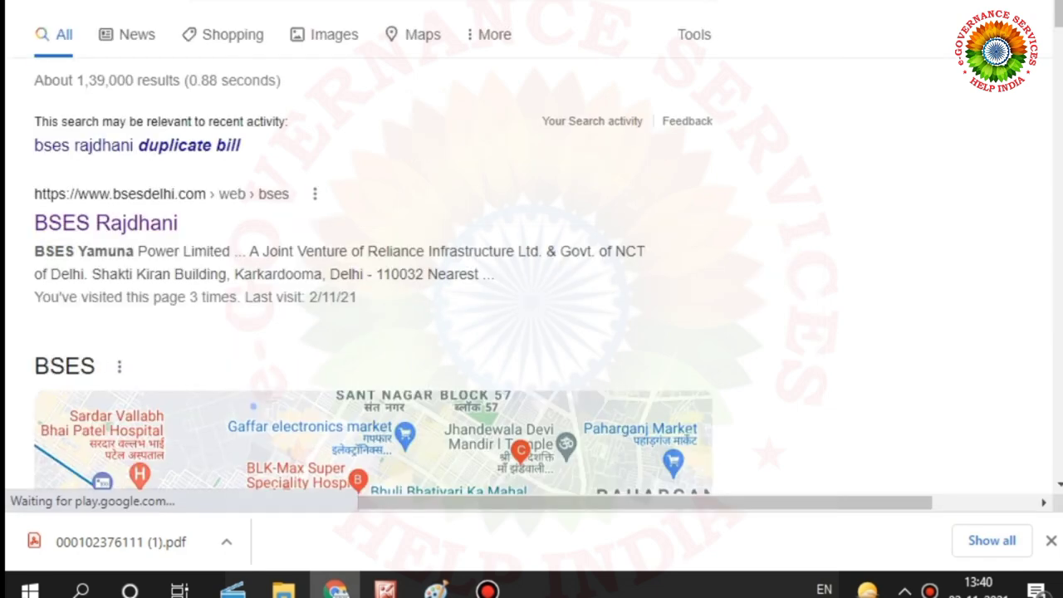
Go from the BSES Rajdhani result, past the COVID popup, to Apply Online's New User form.
left_click(105, 222)
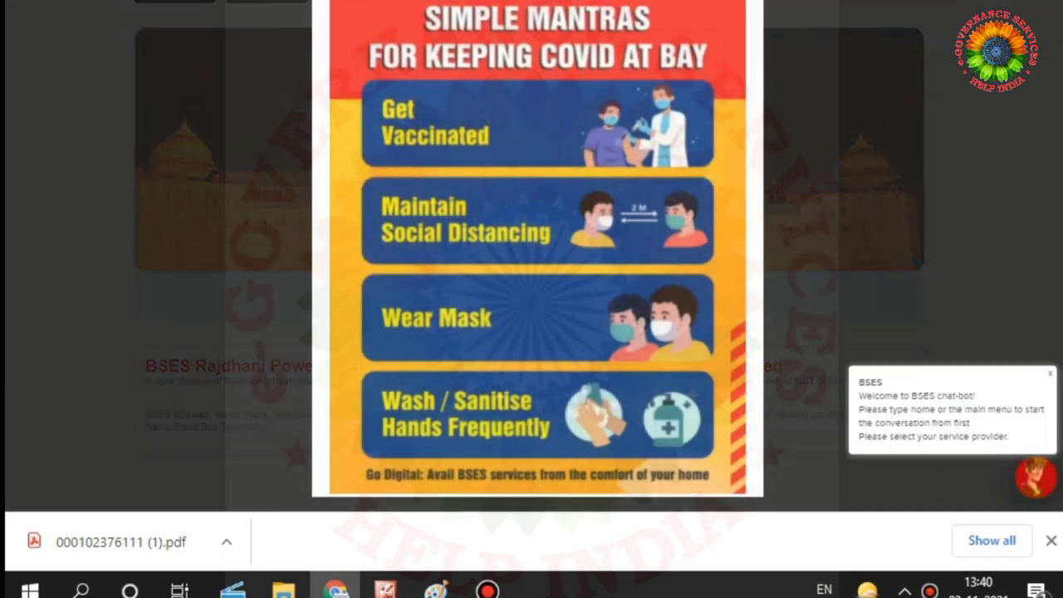
key("Escape")
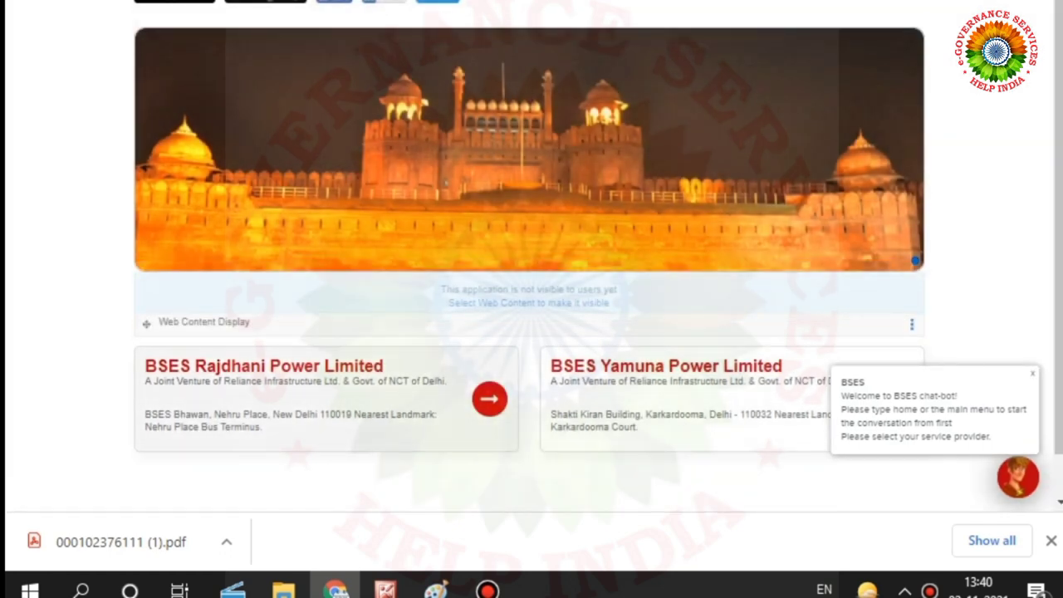
left_click(489, 399)
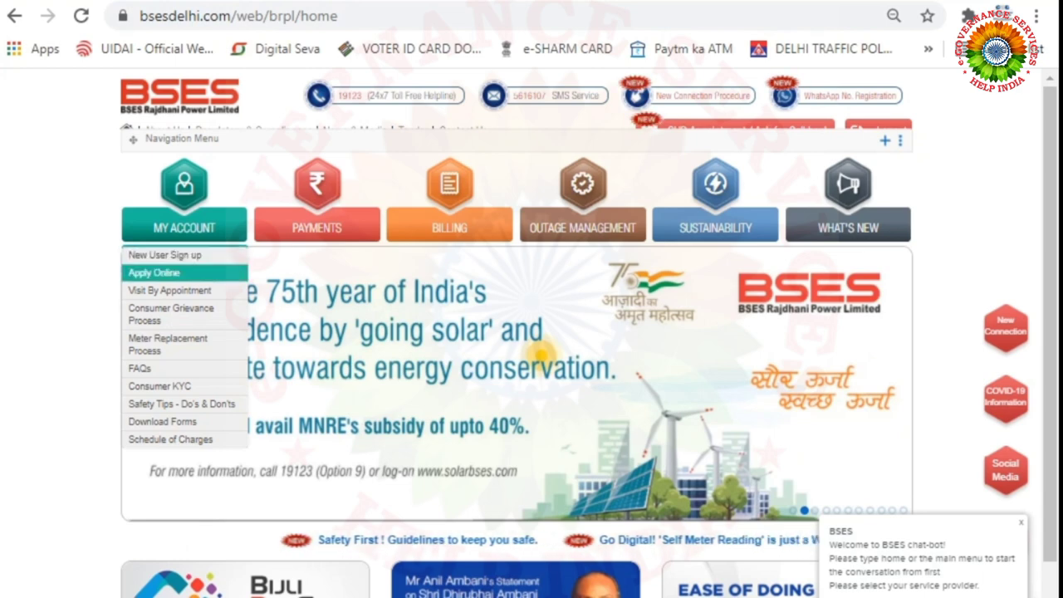
left_click(154, 272)
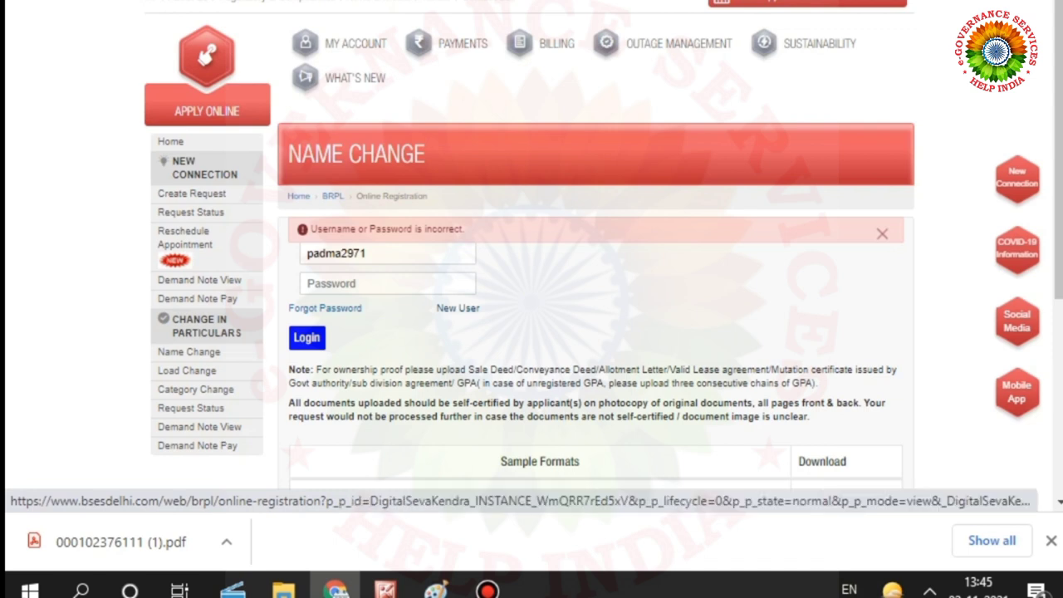
left_click(458, 307)
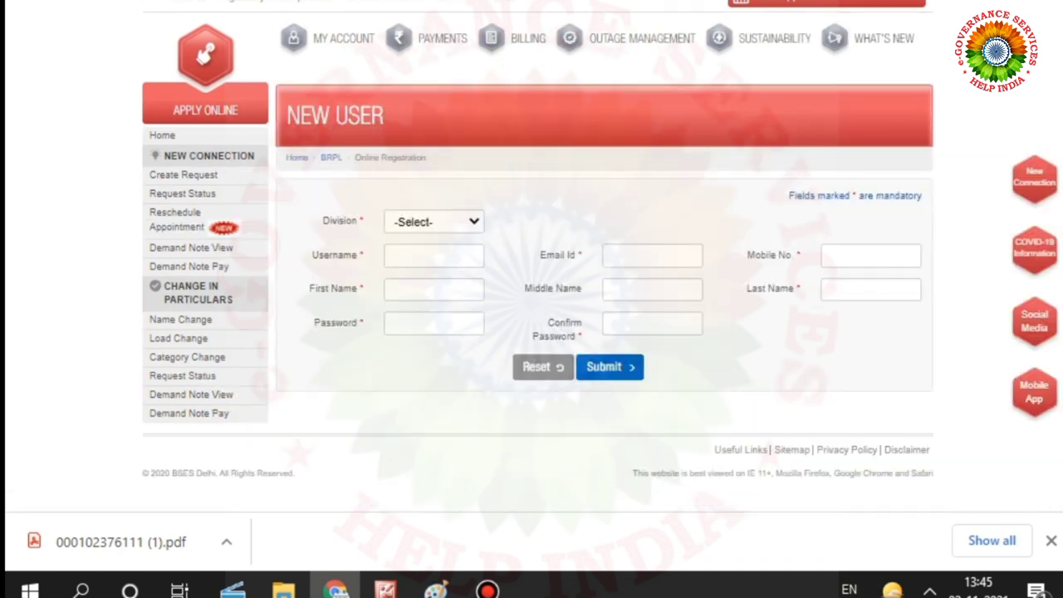
Select Hauz Khas as the registration division.
left_click(434, 222)
left_click(433, 283)
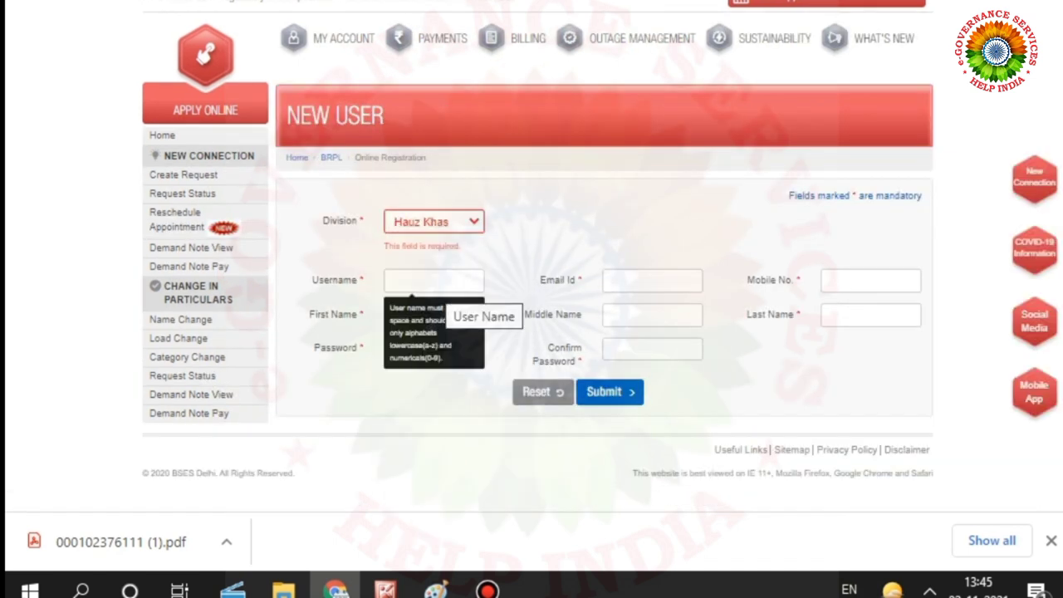
left_click(433, 222)
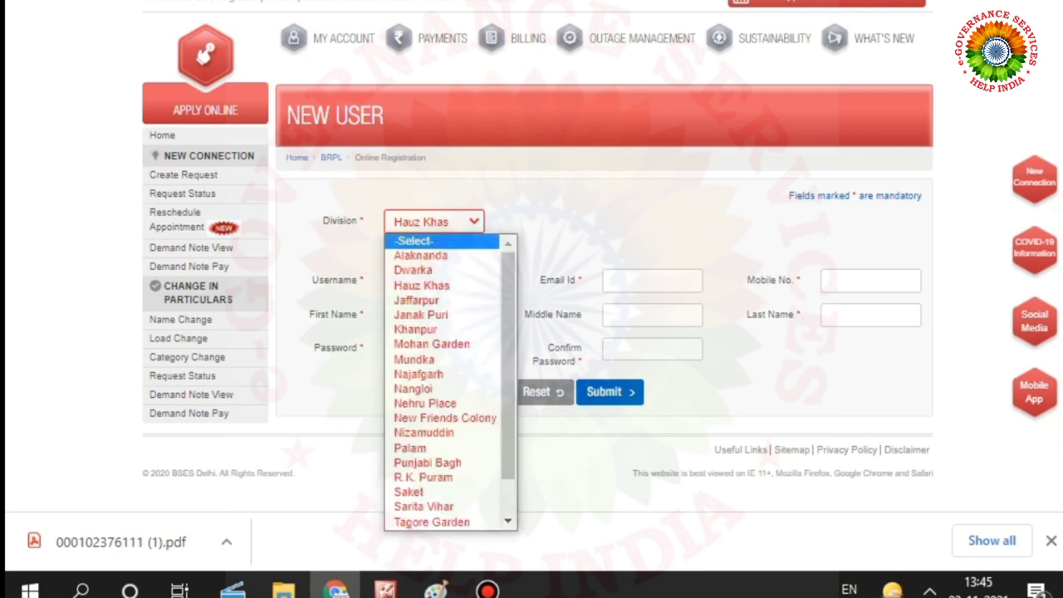
left_click(413, 269)
left_click(433, 222)
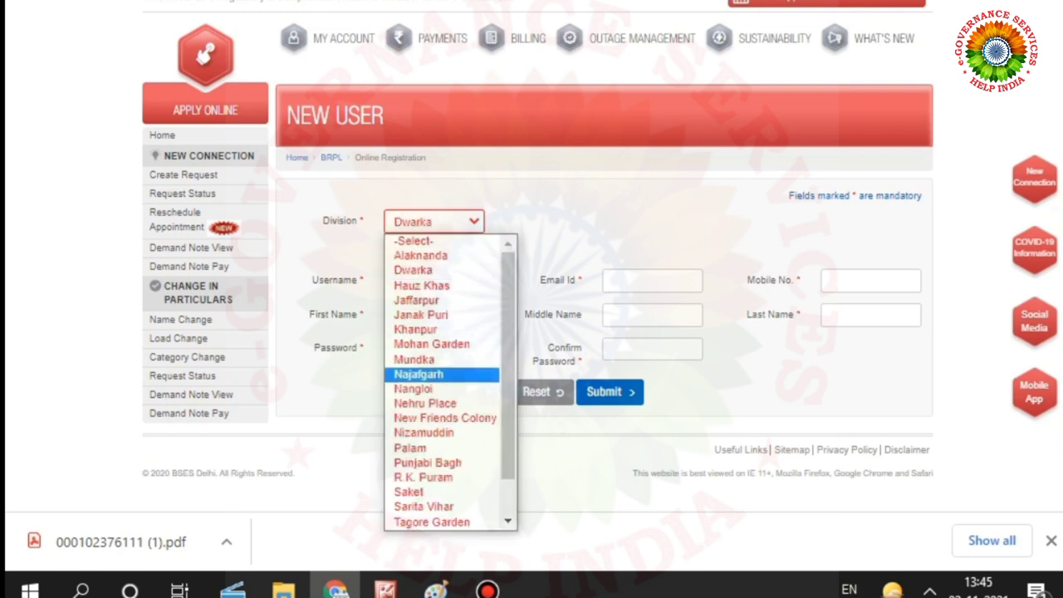
left_click(421, 284)
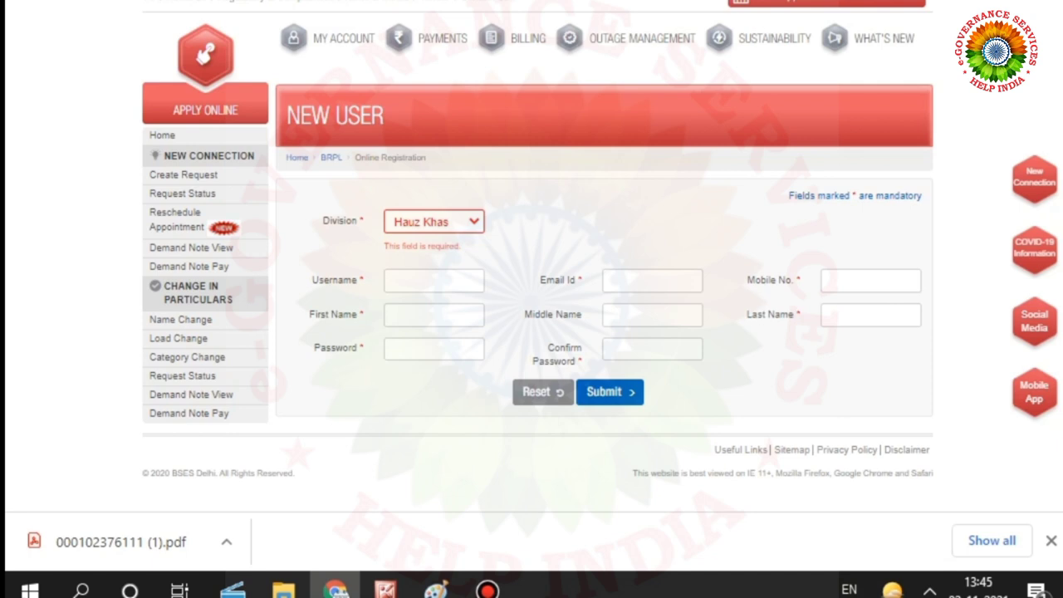
Enter the username, e-mail address, mobile number and name for the new account.
left_click(433, 280)
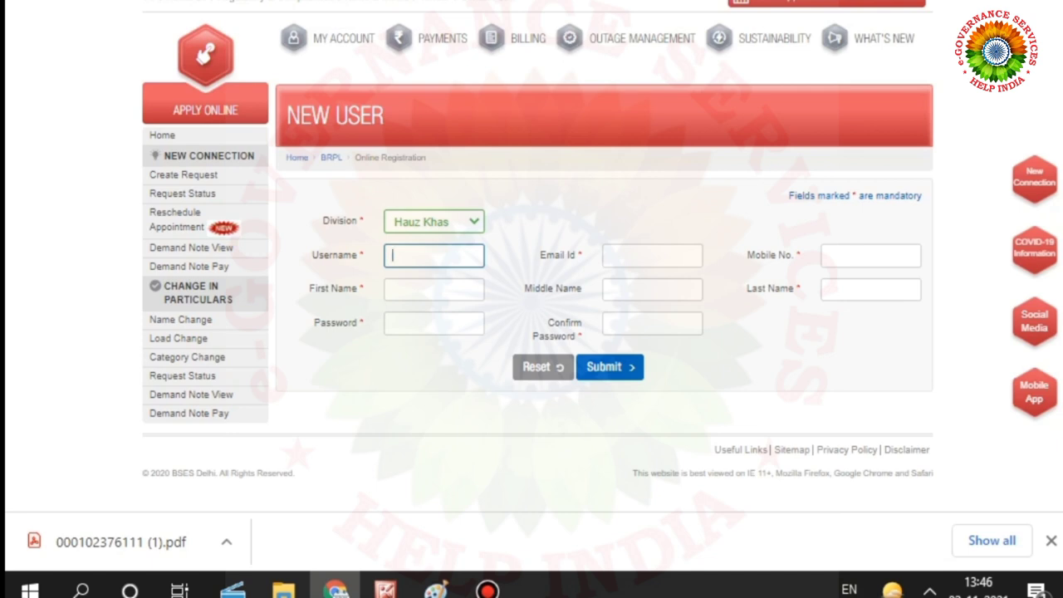
type("anish7476")
left_click(611, 255)
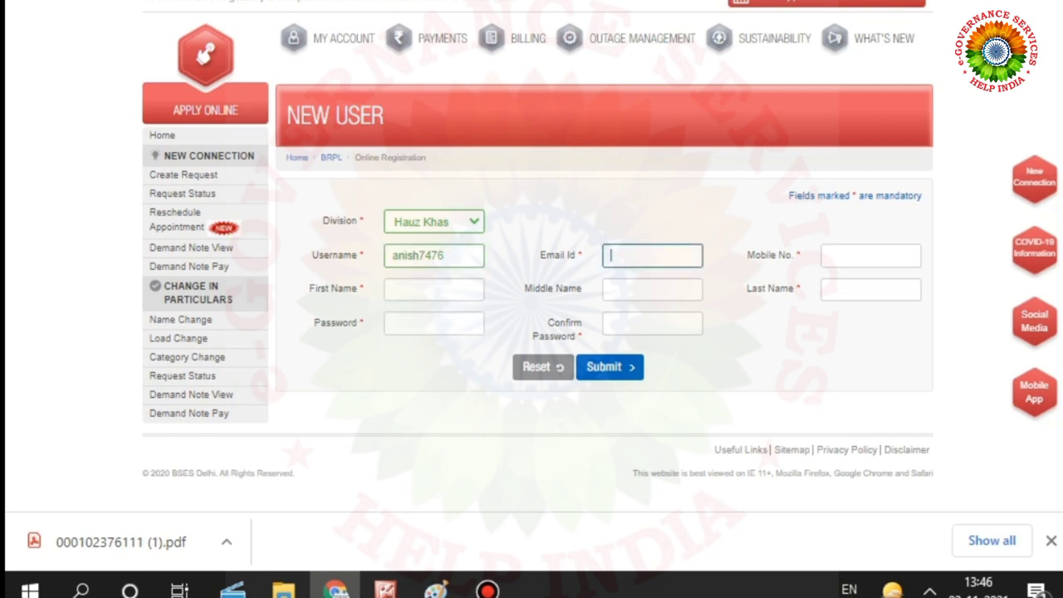
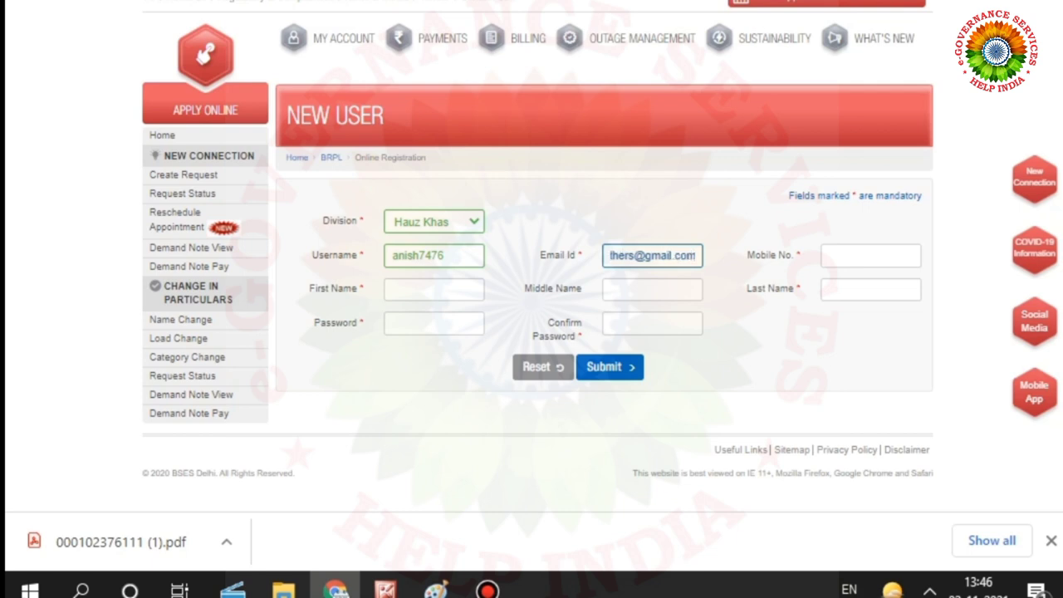
left_click(829, 256)
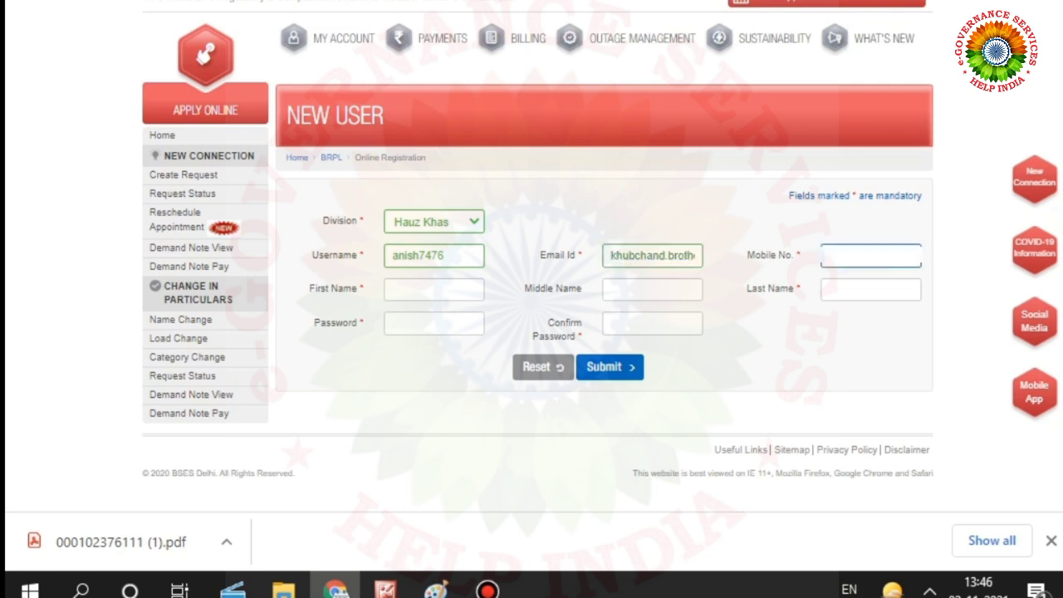
type("9876543210")
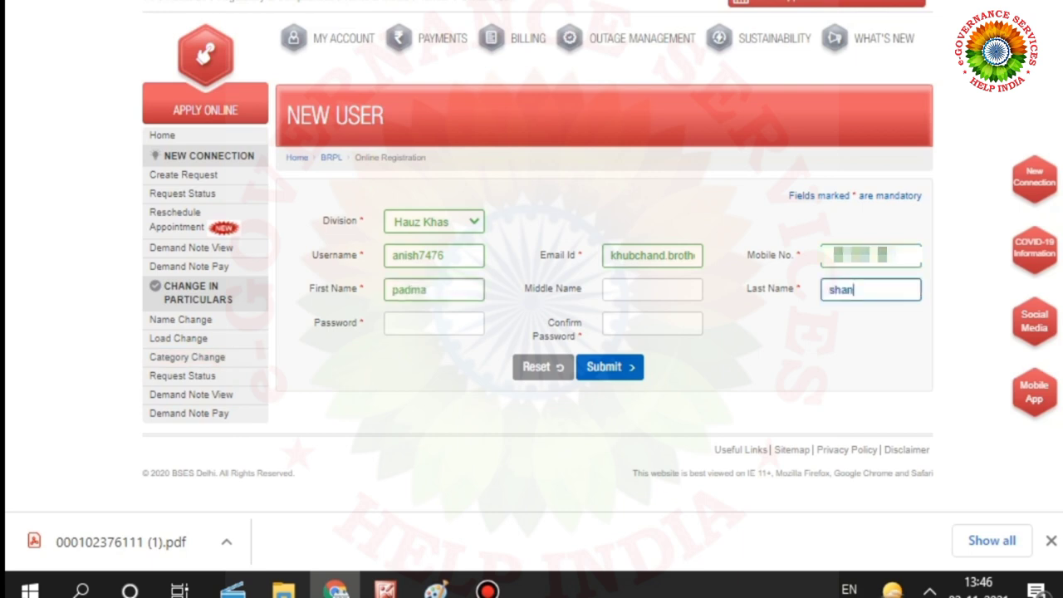
type("kar")
Set and confirm the account password, then submit the registration.
left_click(393, 324)
type("•••••")
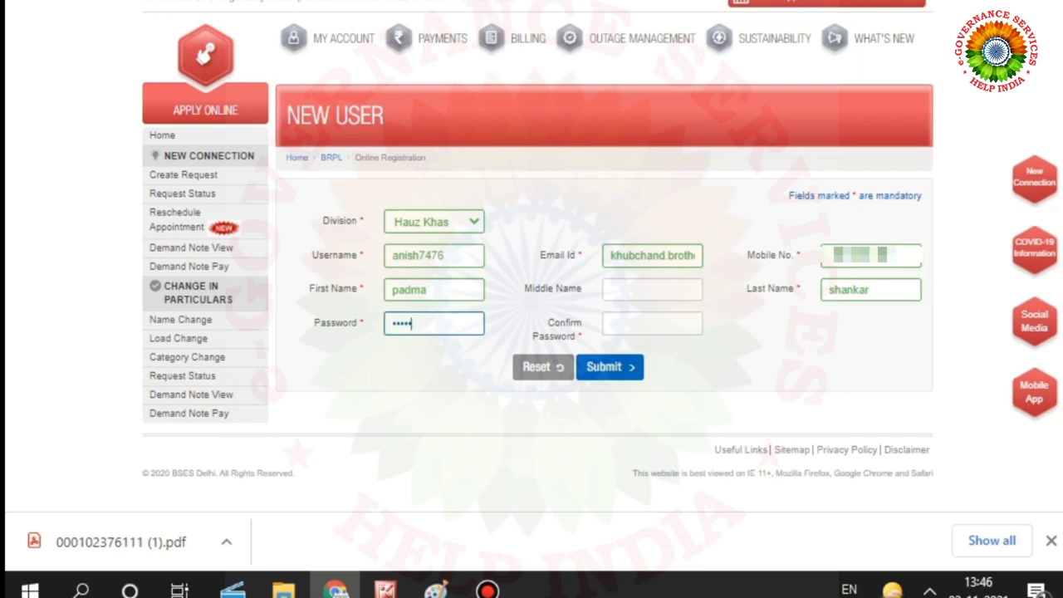
type("••••")
left_click(651, 324)
type("•••••")
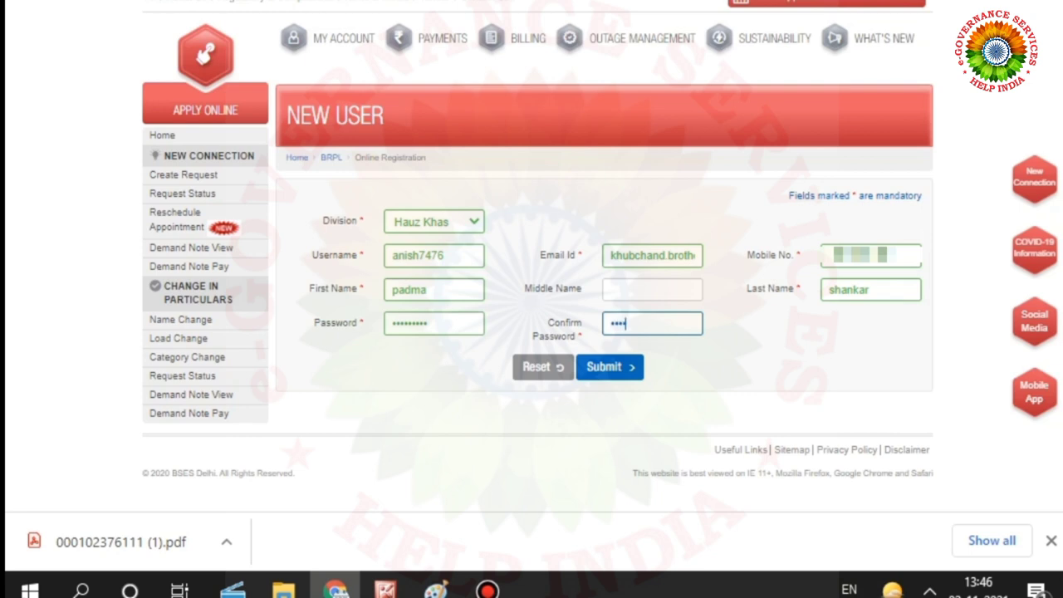
type("••••")
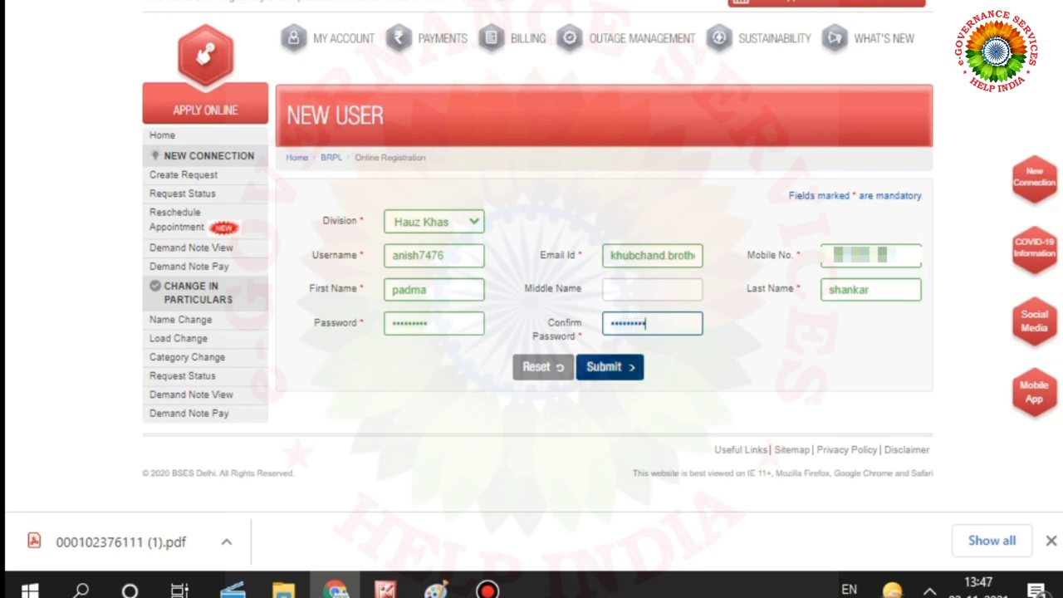
left_click(609, 366)
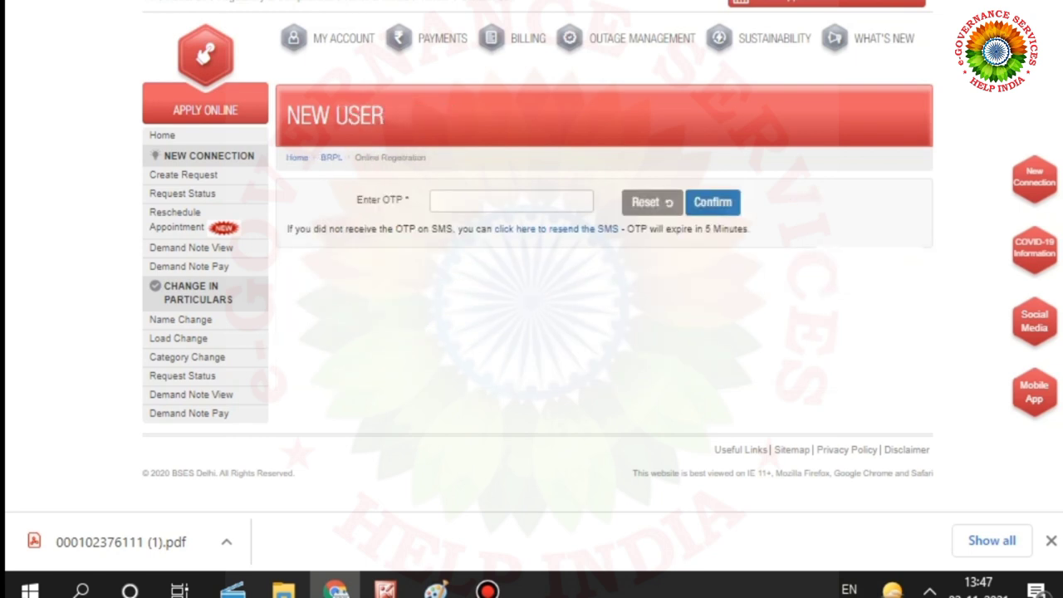
Paste the SMS verification code into Enter OTP and confirm it.
left_click(510, 201)
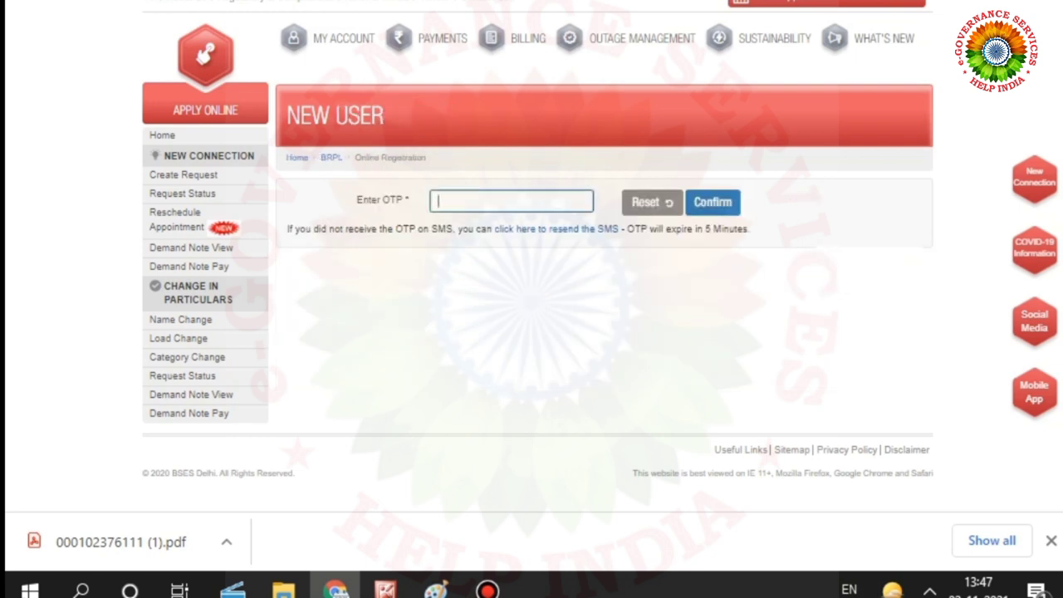
key("ctrl+v")
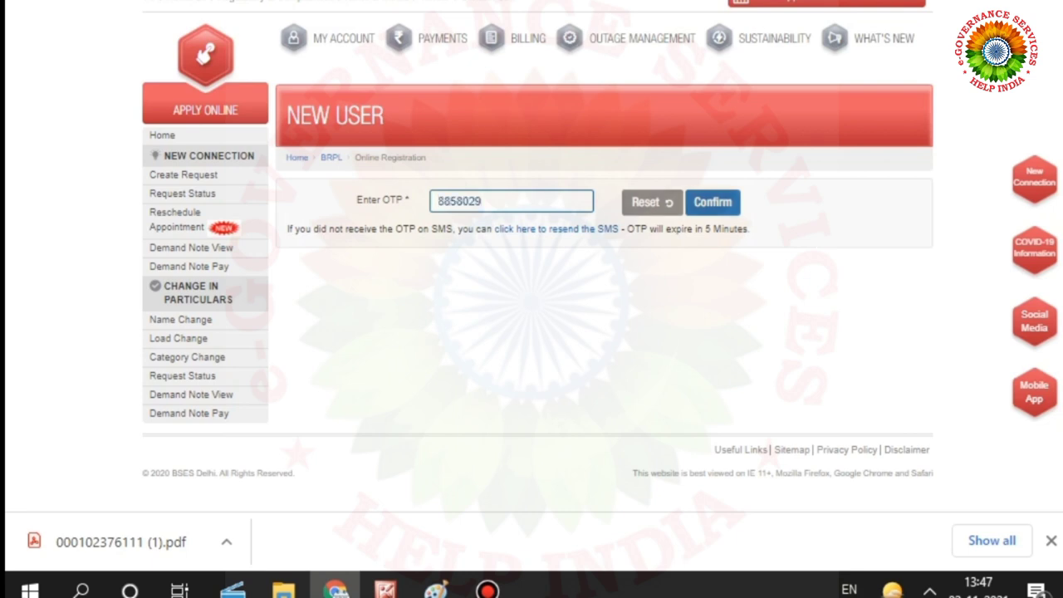
key("Return")
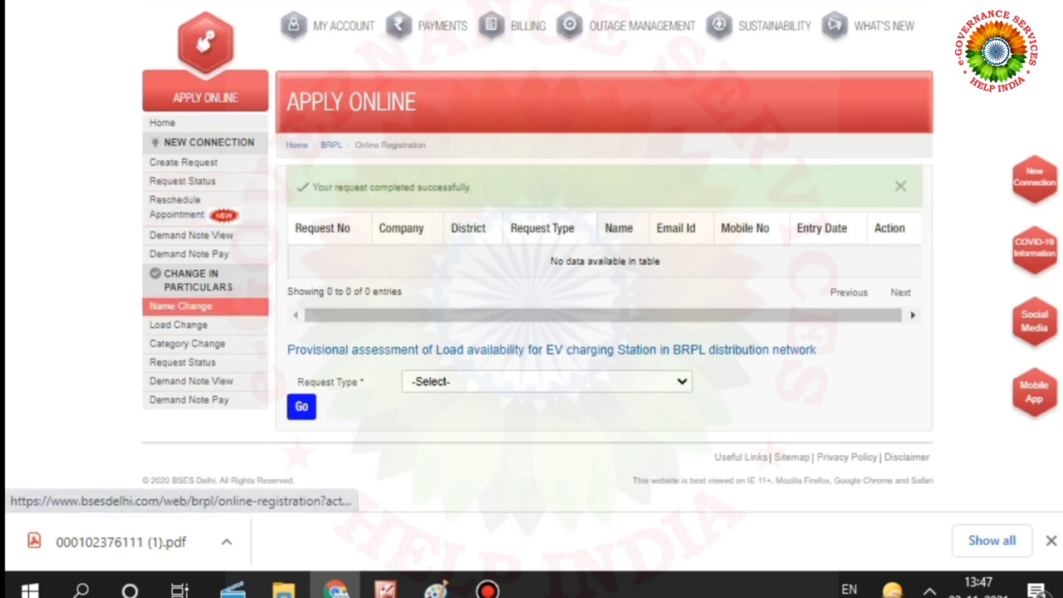
Open Name Change and submit the consumer's CA number to receive an OTP.
left_click(180, 306)
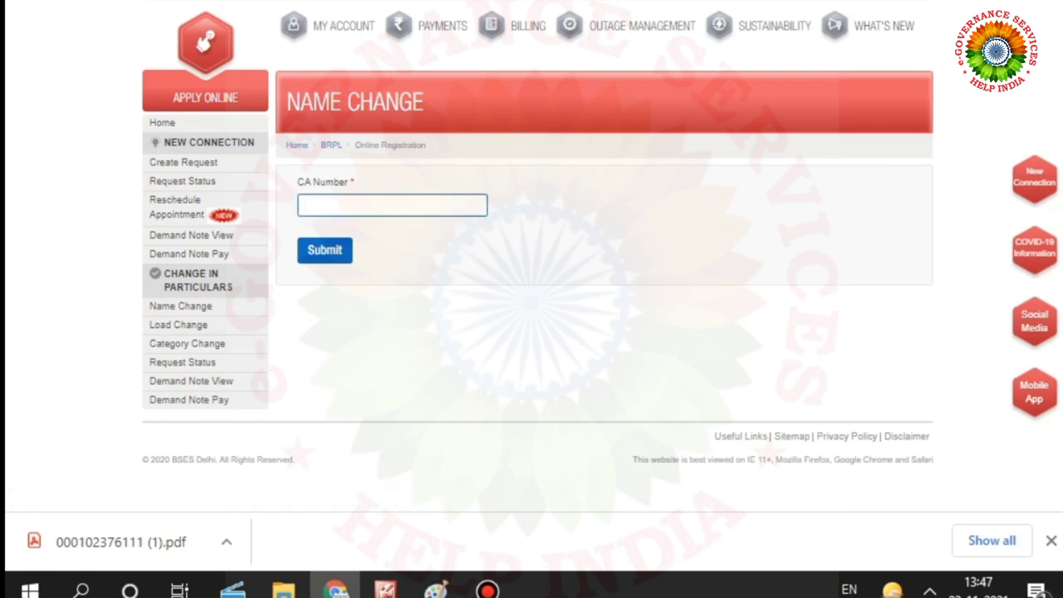
key("Tab")
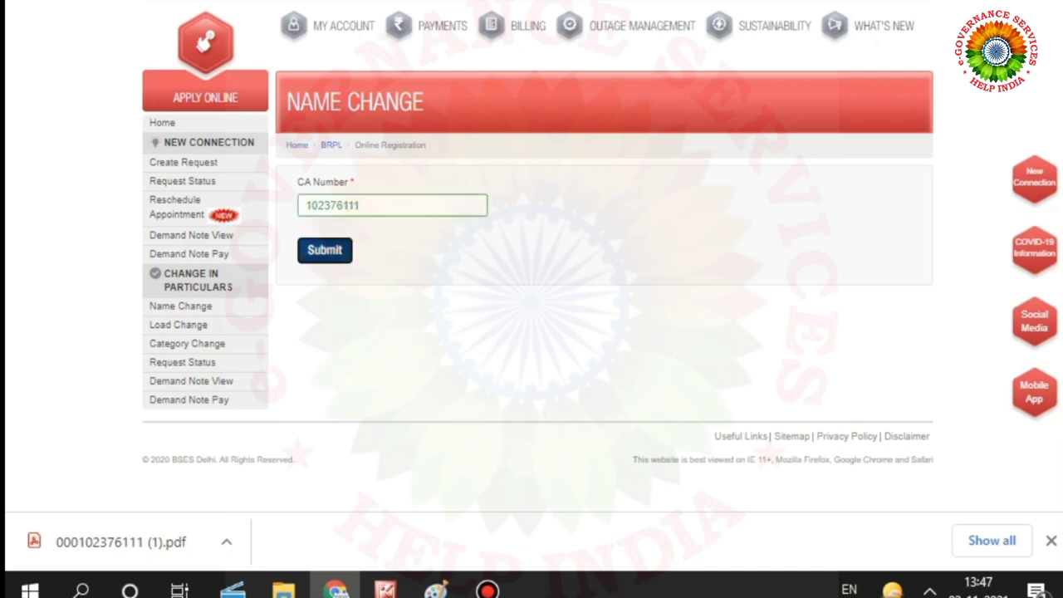
key("Return")
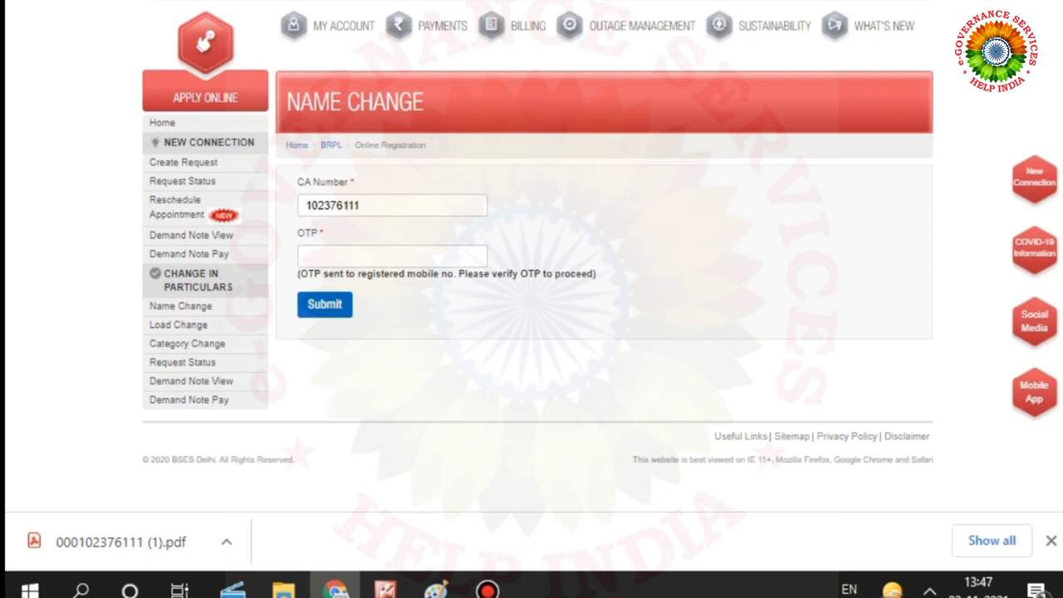
Enter the verification code and advance past Application Details to step 2.
left_click(392, 255)
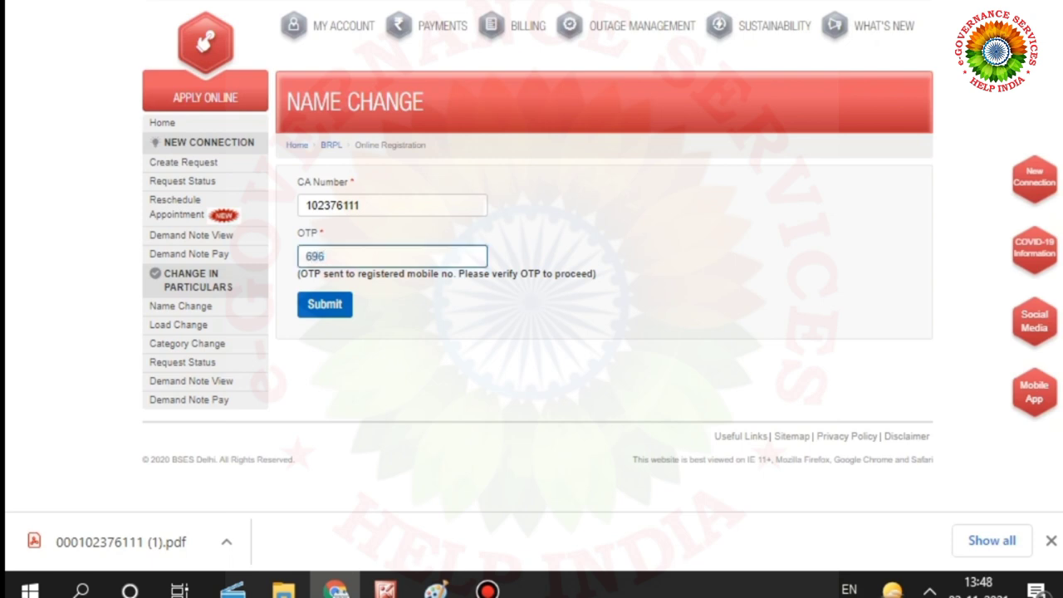
key("Tab")
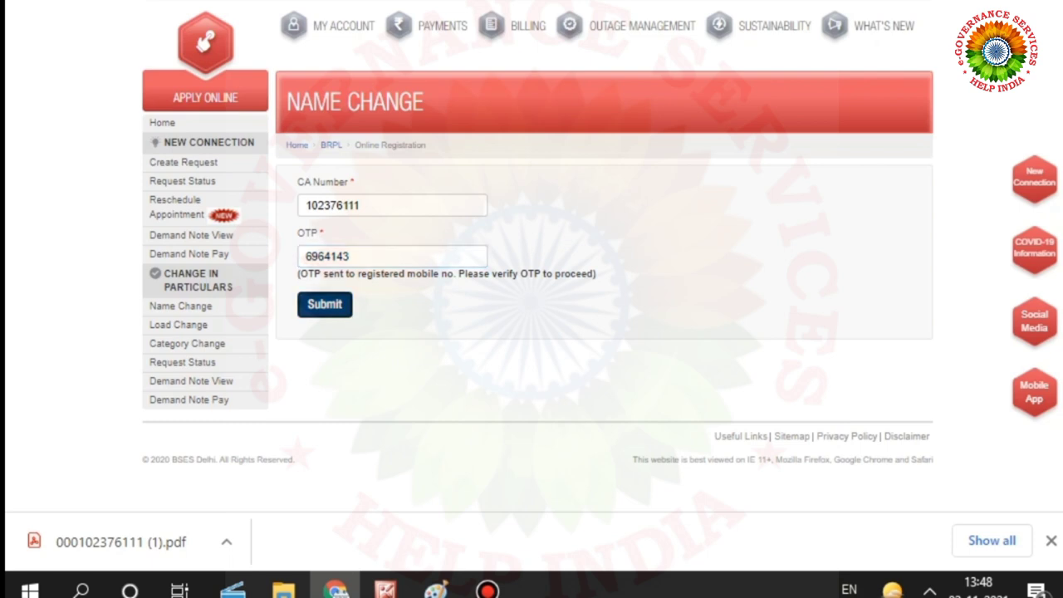
key("Return")
scroll(531, 258, "down", 3)
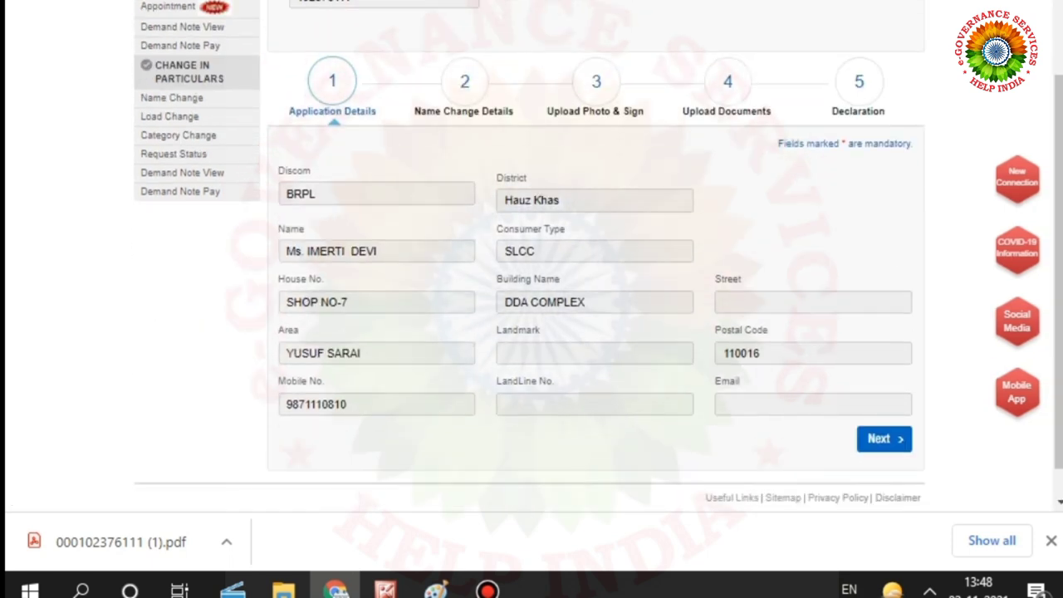
key("Tab")
key("Return")
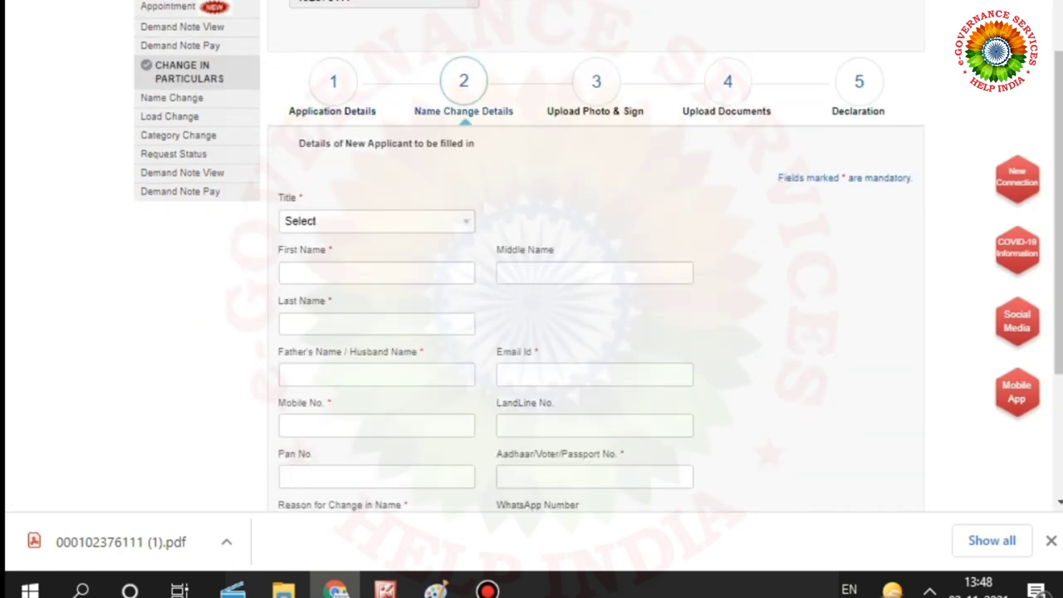
Set the new applicant's title to M/S.
key("alt+Down")
key("Down")
key("Down")
key("Down")
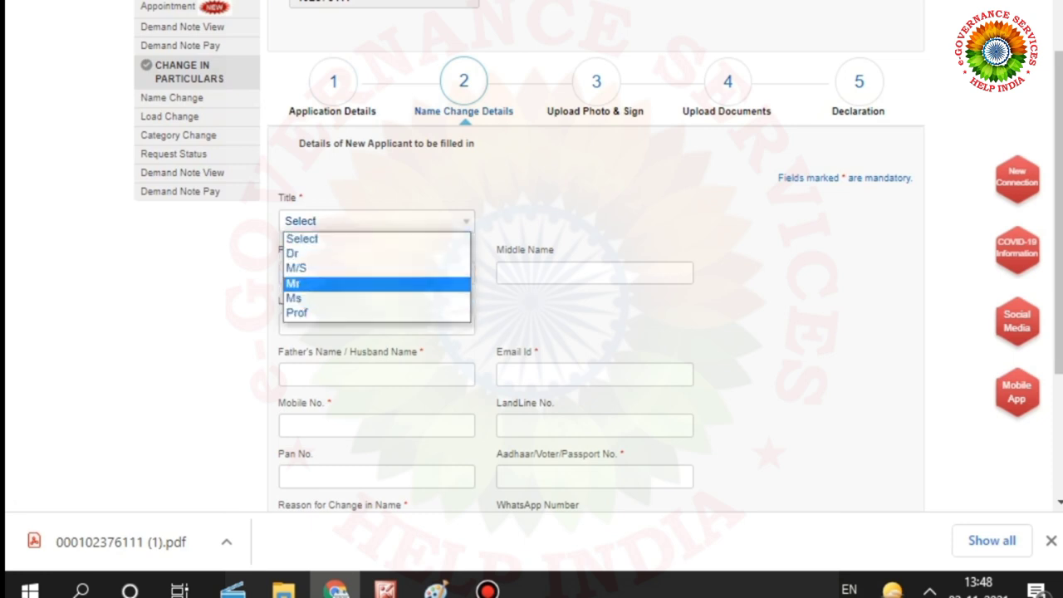
key("Down")
key("Up")
key("Up")
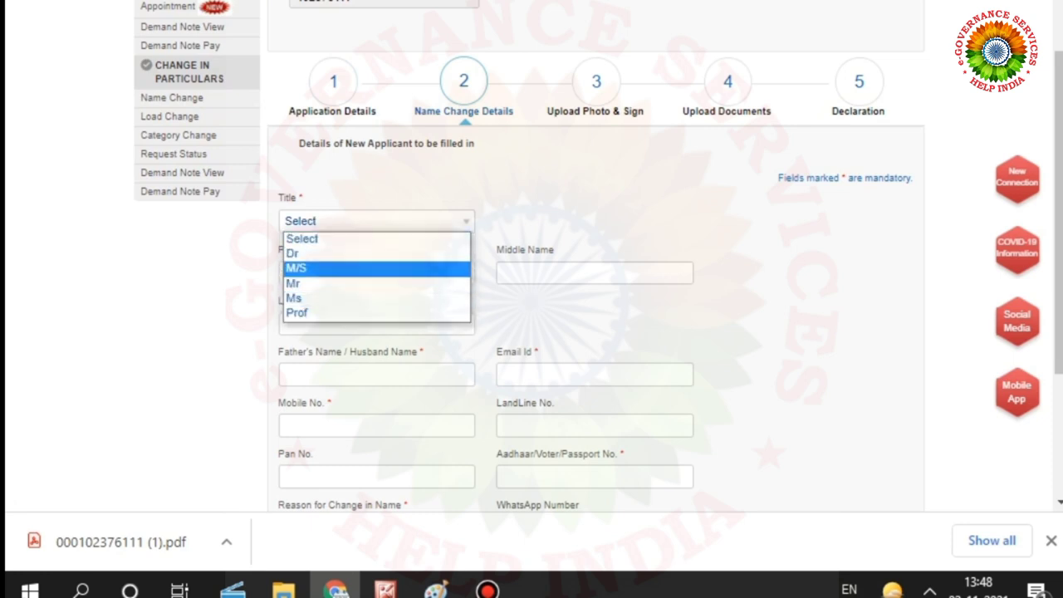
key("Return")
Enter the applicant's first name, last name, father's name, e-mail and mobile number.
key("Tab")
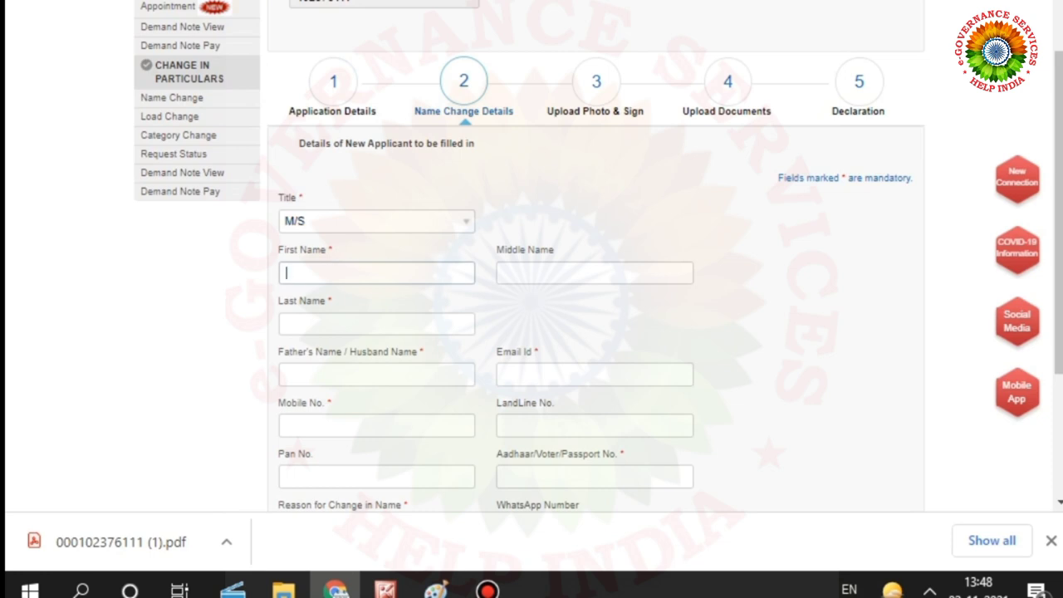
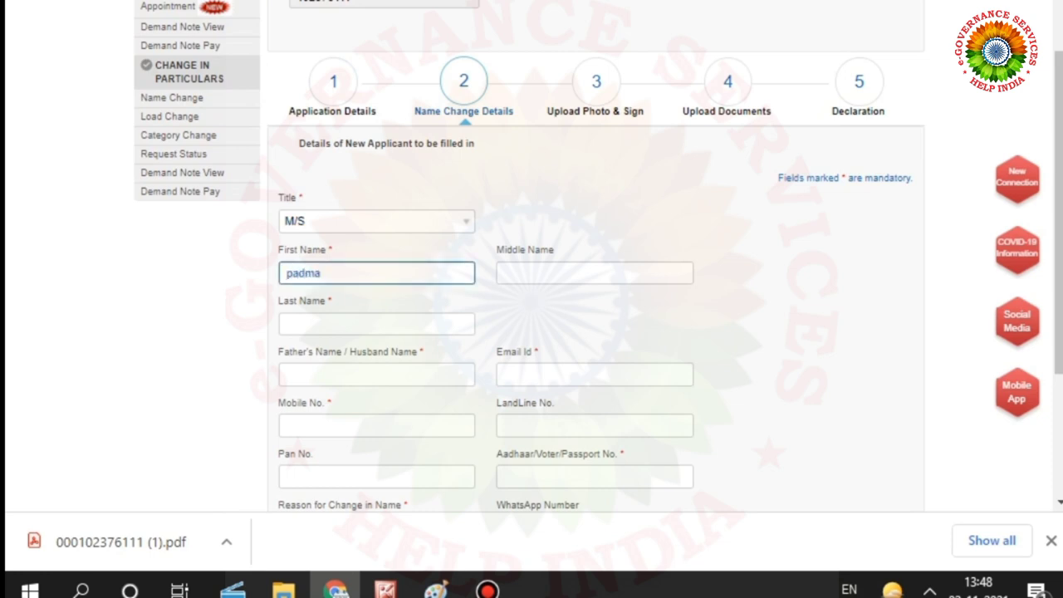
key("Tab")
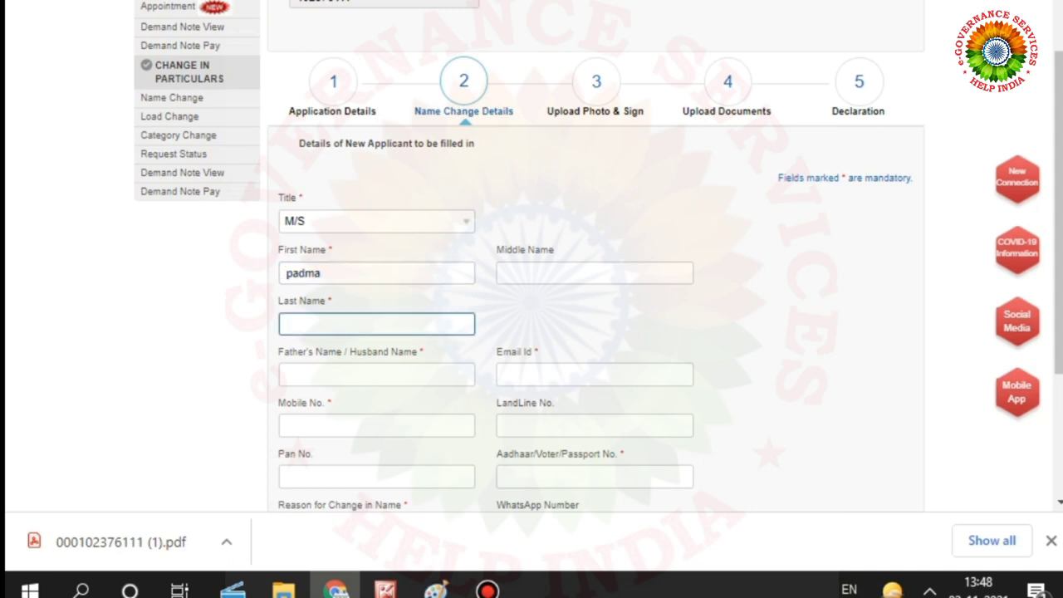
key("Tab")
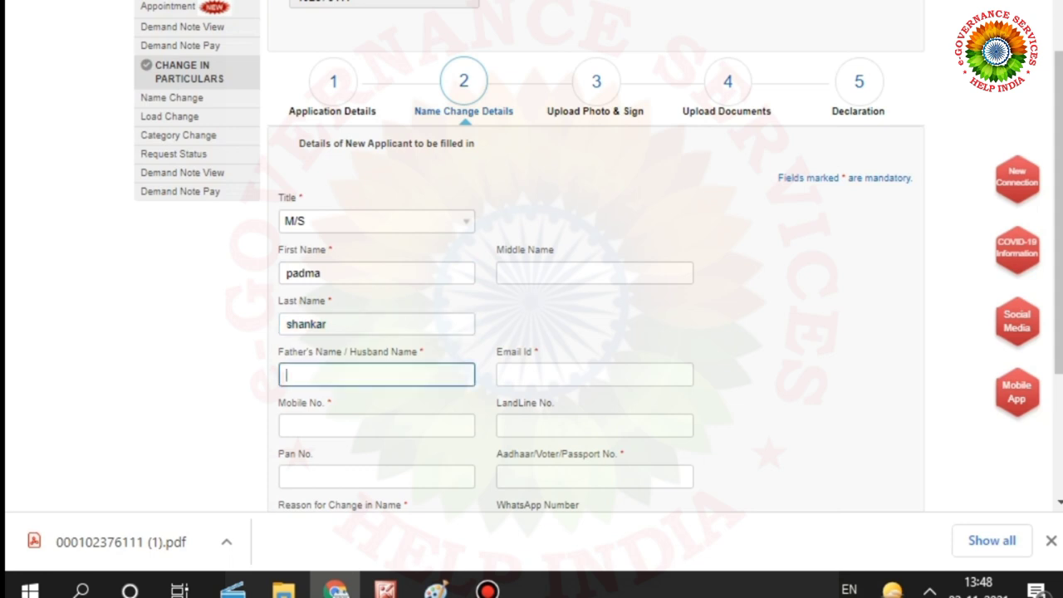
key("Tab")
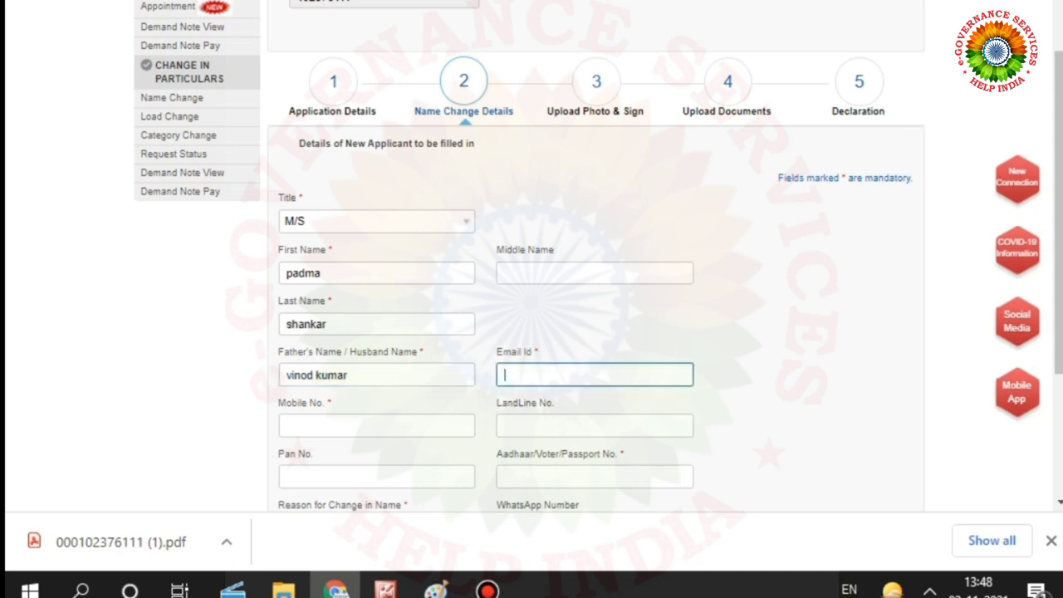
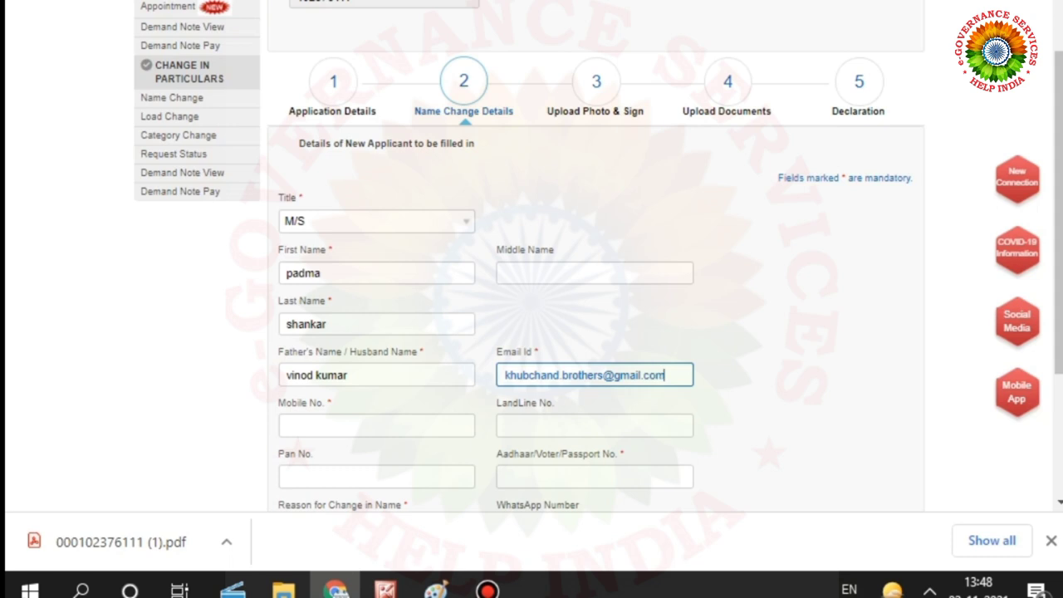
key("Tab")
type("9")
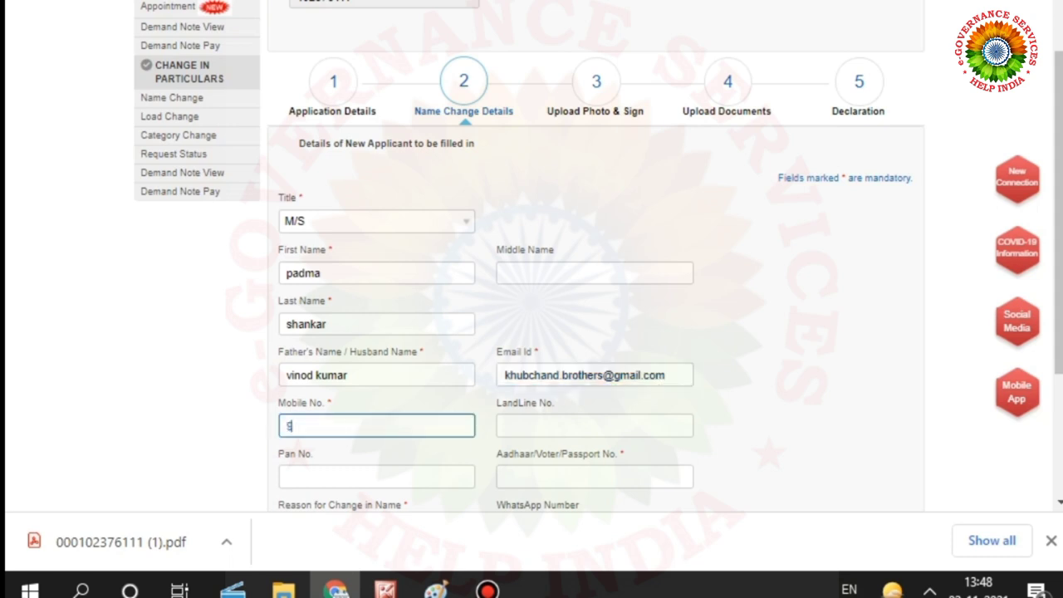
type("876543")
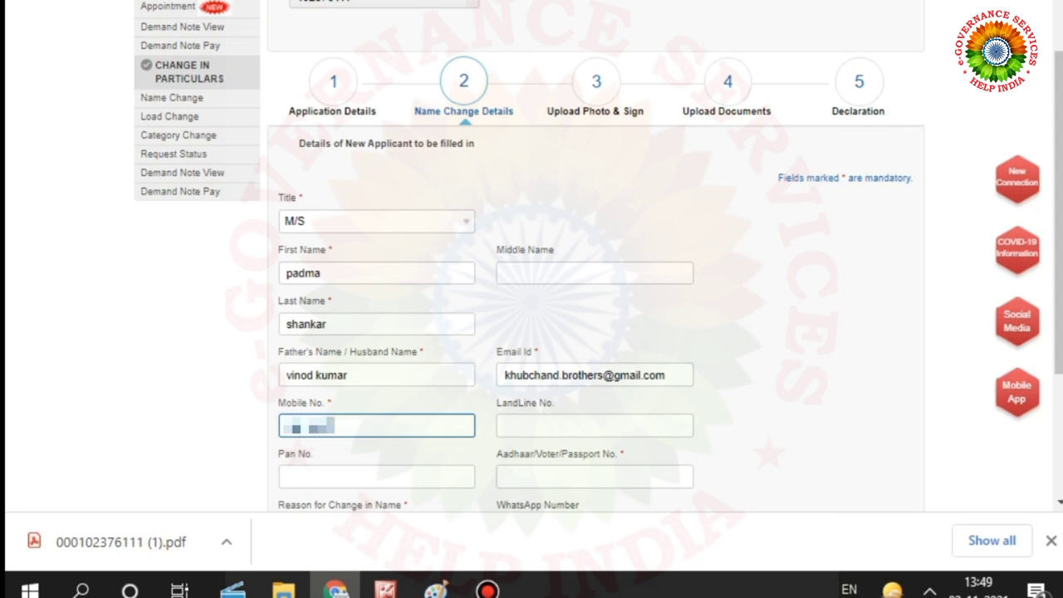
type("210")
Enter the Aadhaar number, pick Purchase of Property as reason, and add the WhatsApp number.
scroll(531, 315, "down", 2)
left_click(594, 372)
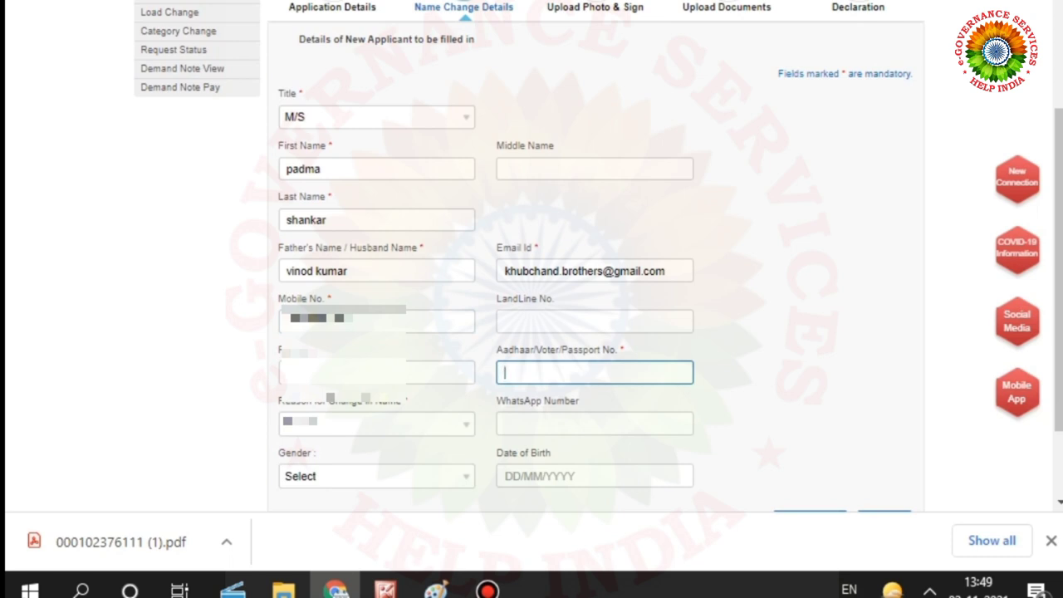
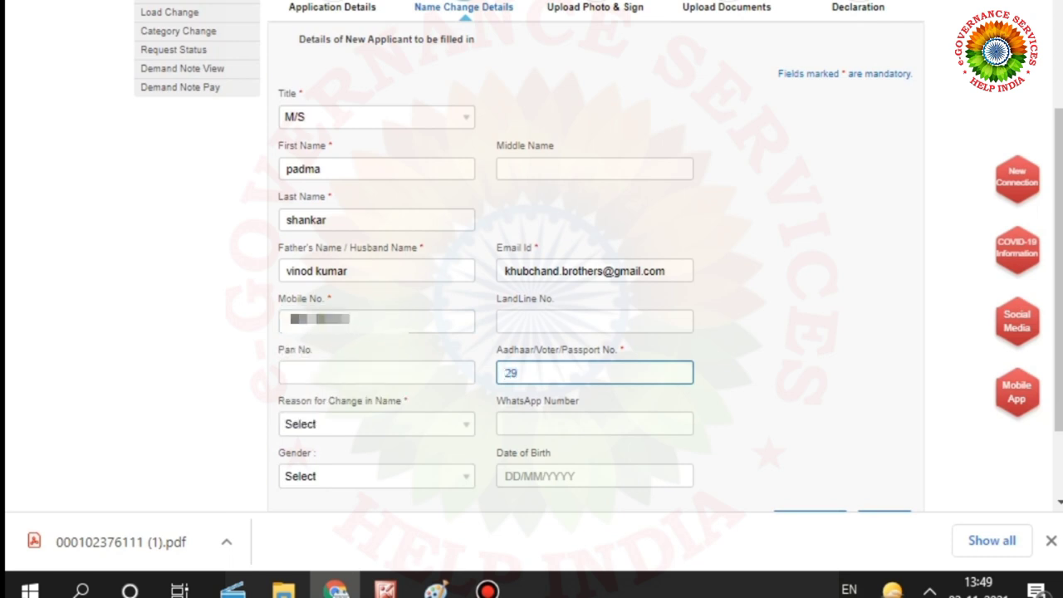
left_click(376, 424)
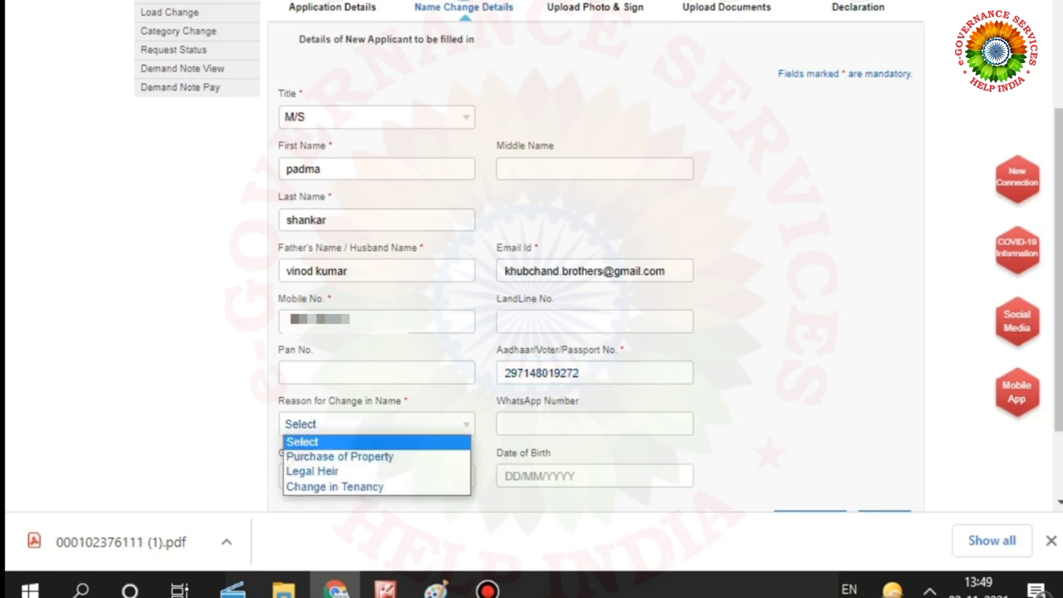
key("Return")
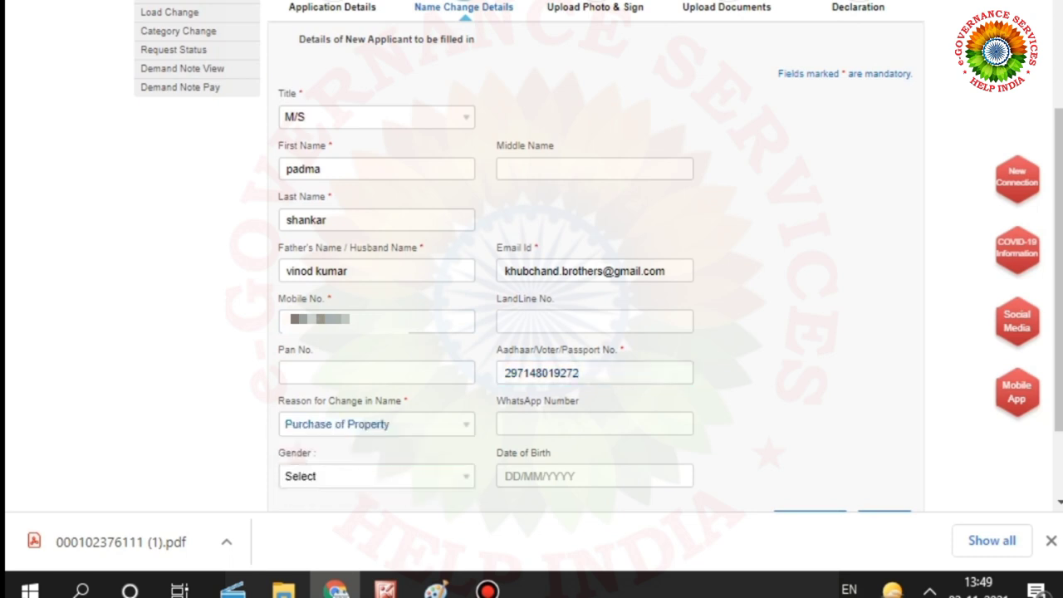
key("Tab")
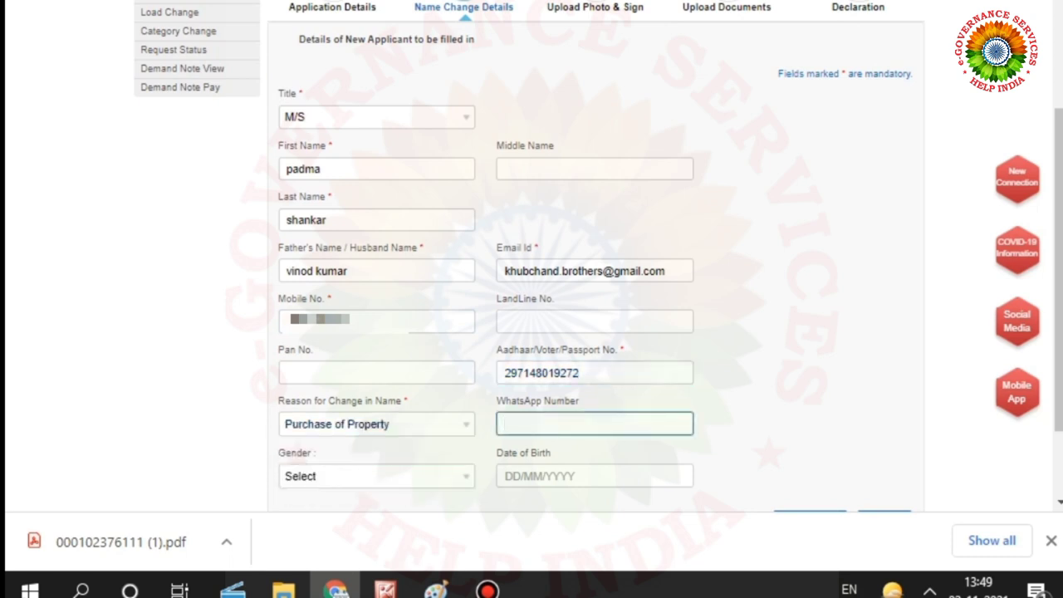
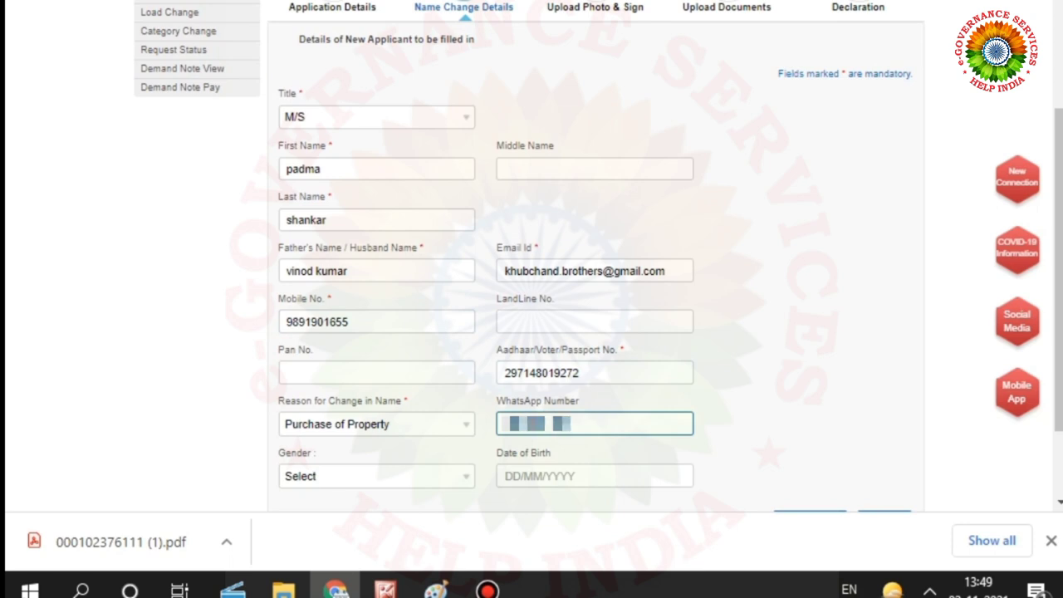
Set gender to Female, enter the date of birth, and continue to the next step.
key("Tab")
key("alt+Down")
key("Down")
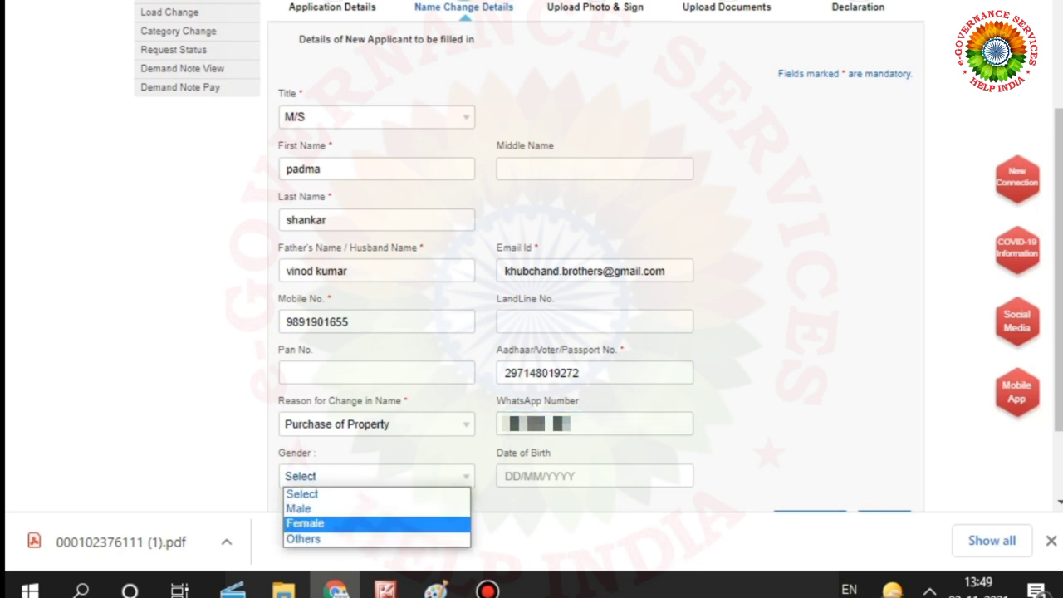
key("Return")
key("Tab")
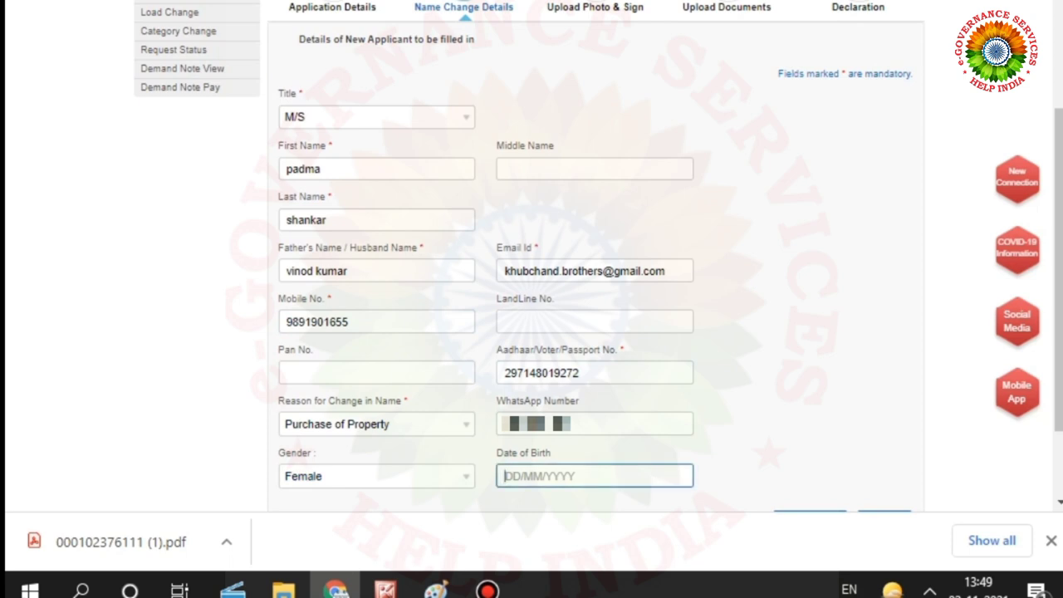
scroll(582, 332, "down", 3)
left_click(884, 410)
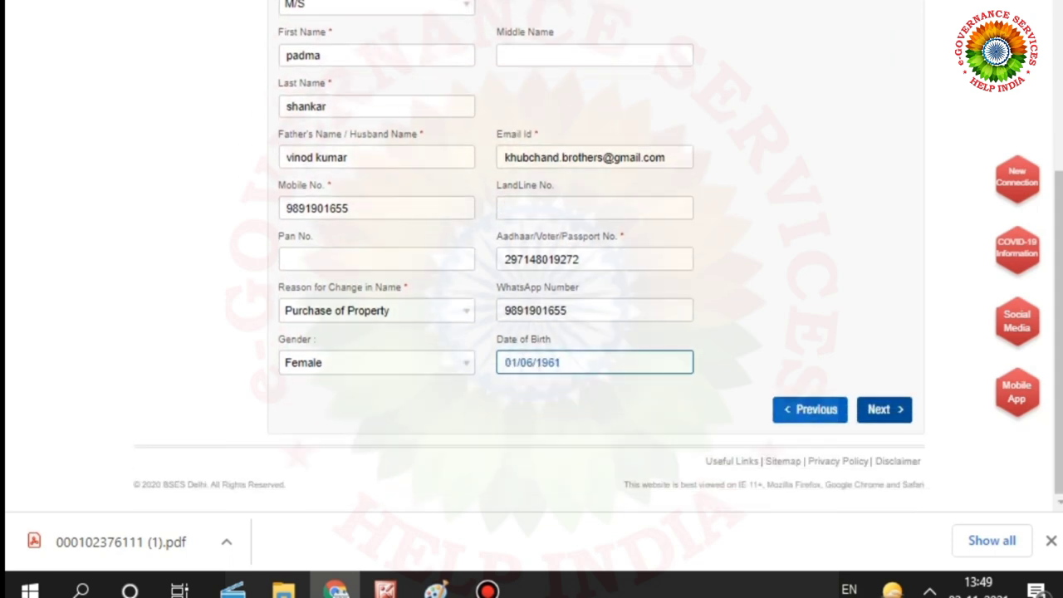
Upload Scan - Copy.jpg as the photograph and Scan.jpg as the signature.
left_click(468, 316)
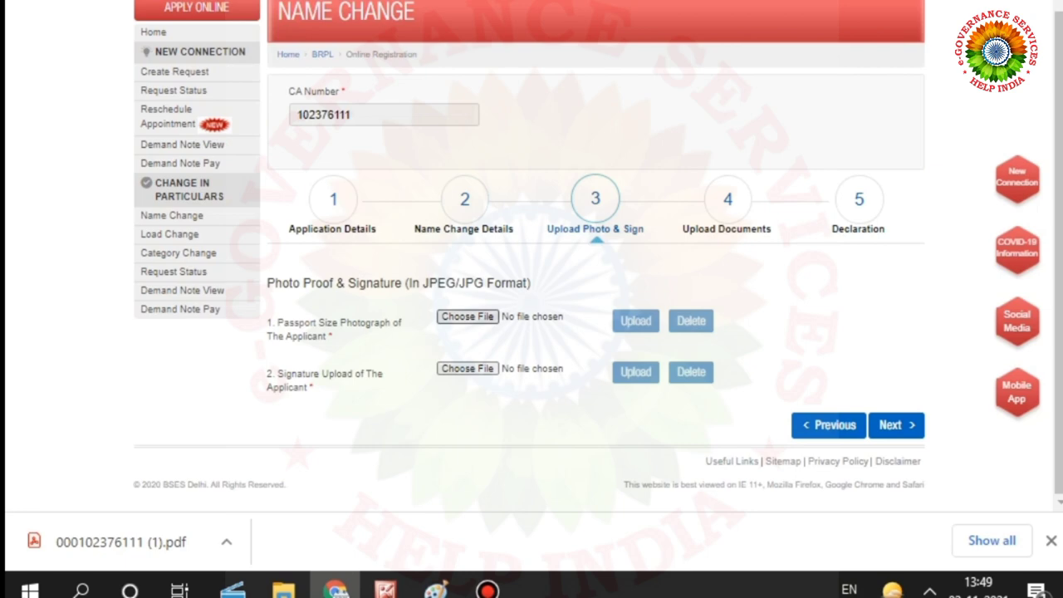
left_click(399, 142)
left_click(478, 277)
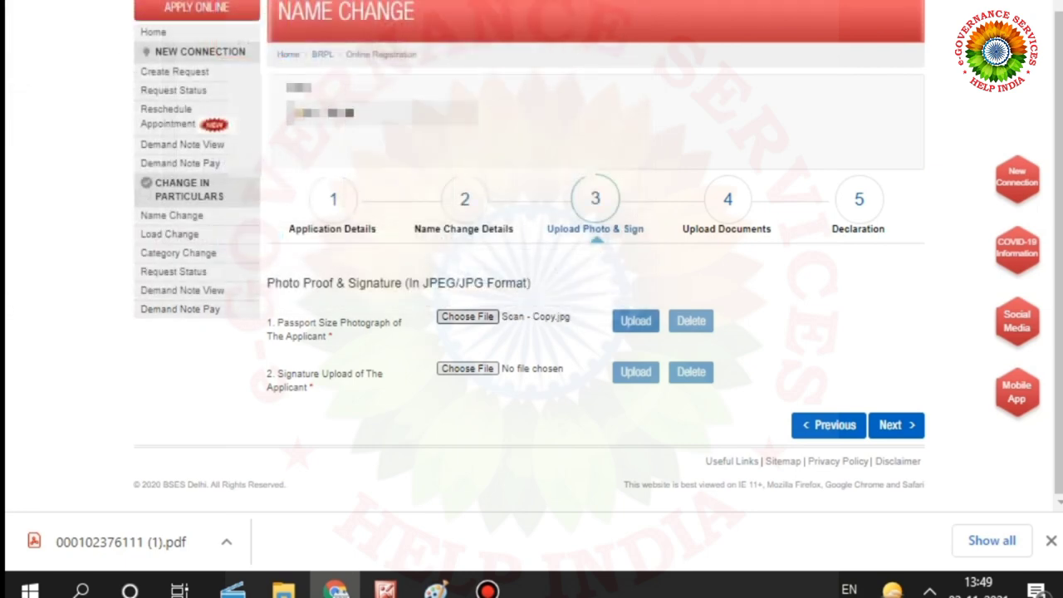
left_click(636, 321)
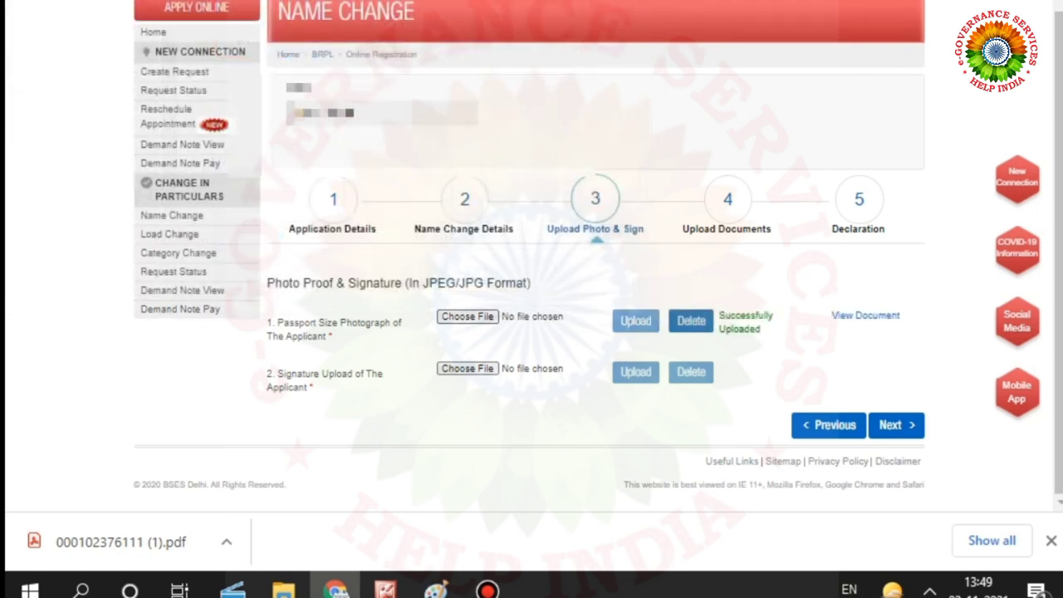
left_click(467, 368)
left_click(249, 145)
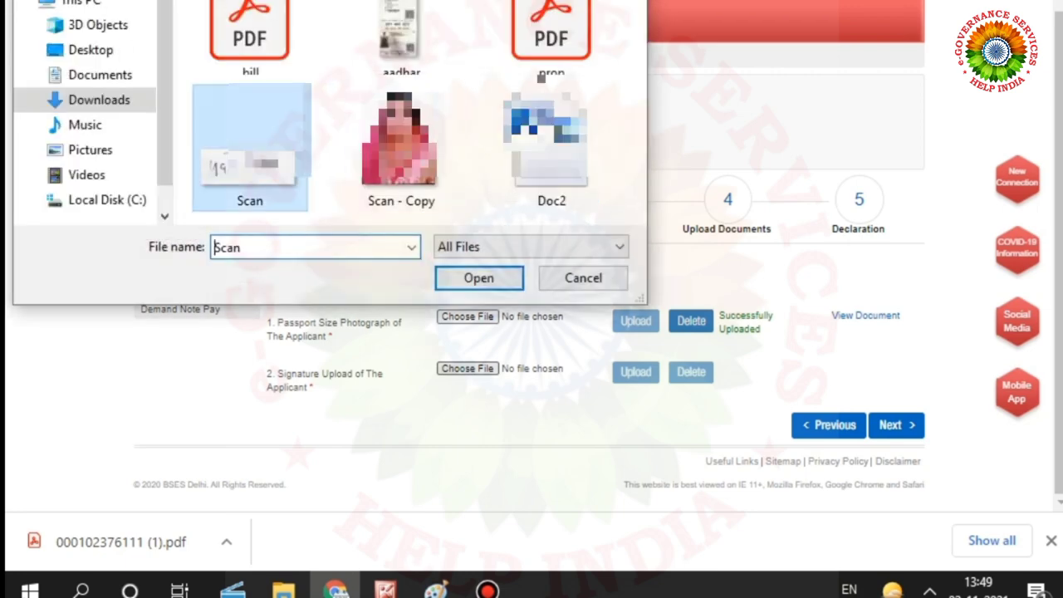
left_click(479, 277)
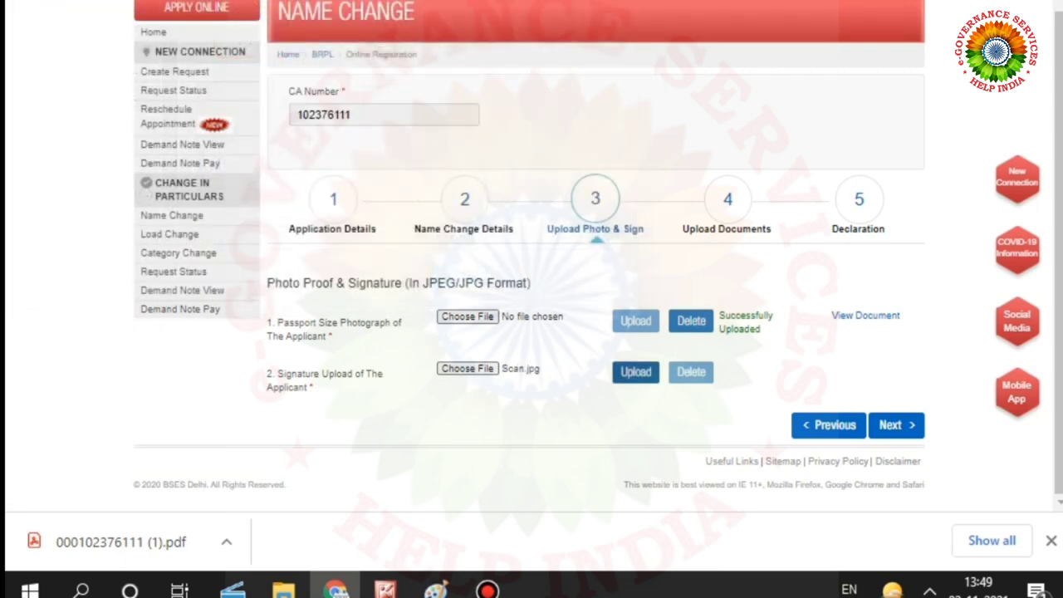
left_click(636, 372)
Continue to document uploads and choose a file for the Aadhaar Card proof.
left_click(895, 425)
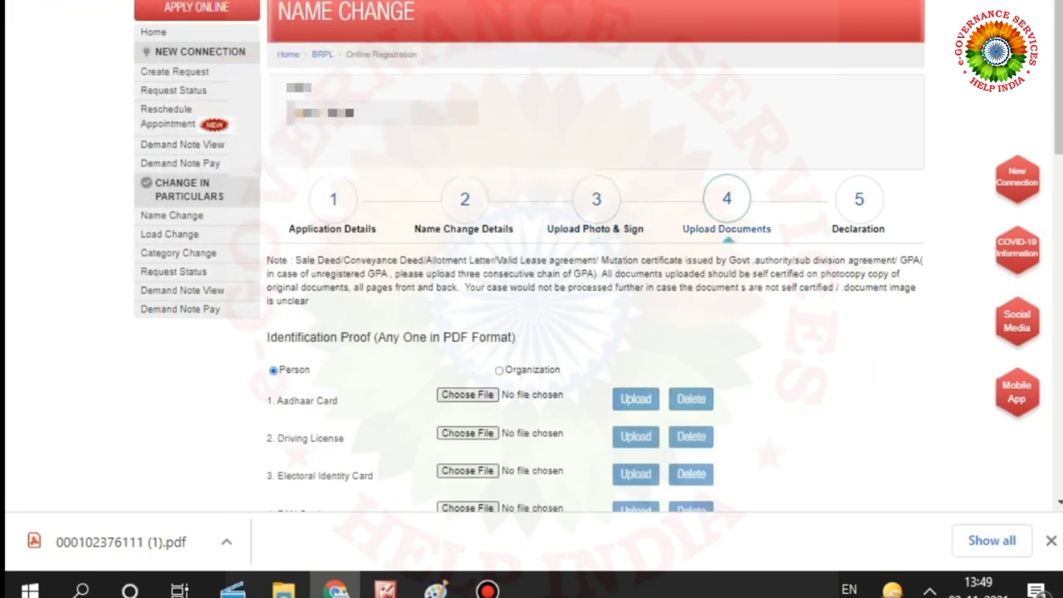
scroll(895, 425, "down", 3)
scroll(467, 249, "down", 1)
left_click(468, 186)
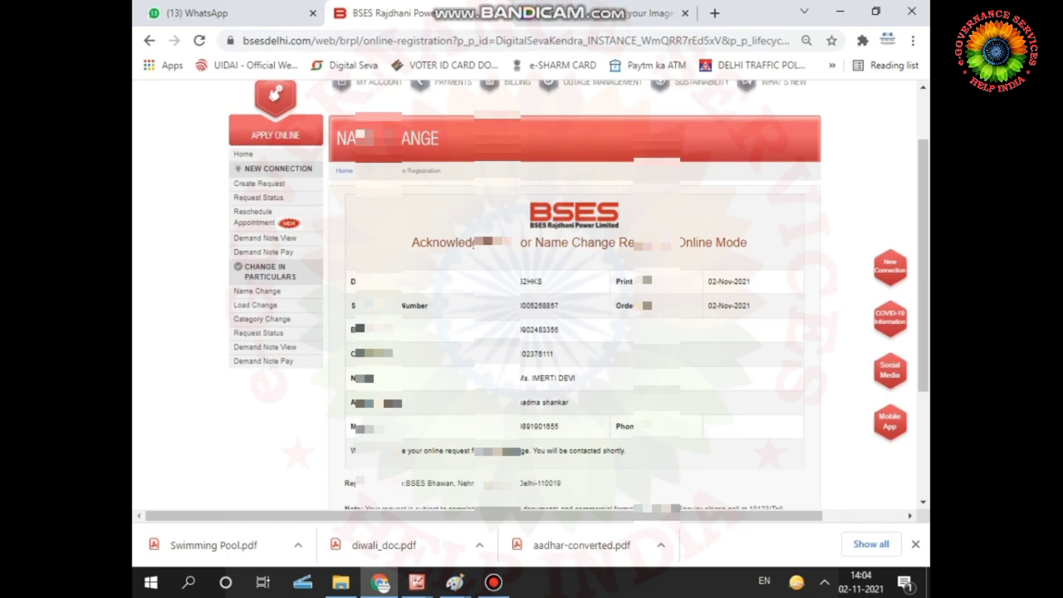
Look over the dated acknowledgement receipt and bring up Chrome's Print dialog for it.
scroll(574, 299, "down", 2)
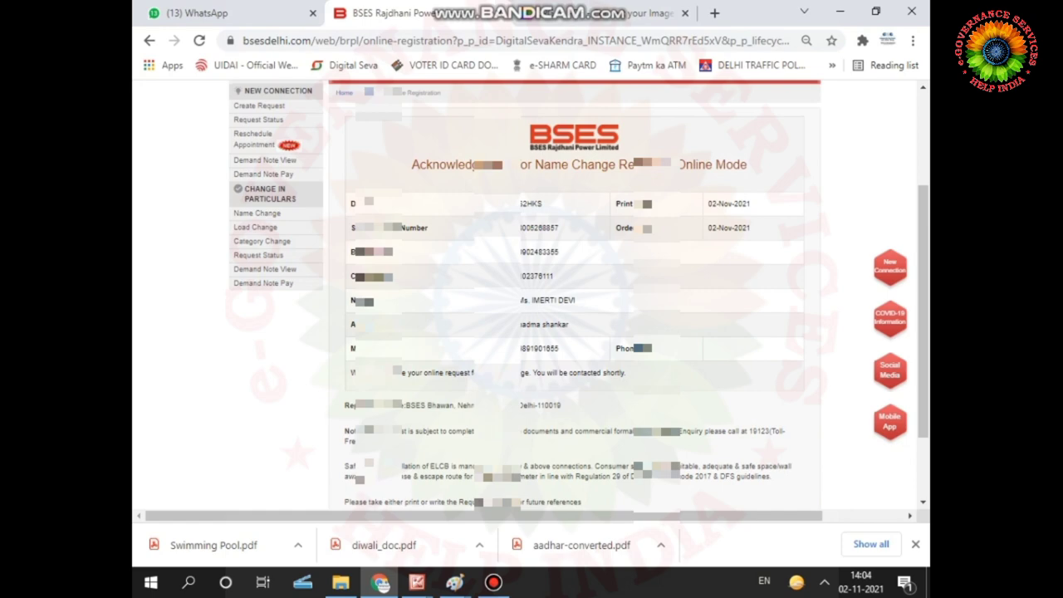
scroll(575, 298, "down", 2)
scroll(575, 298, "up", 4)
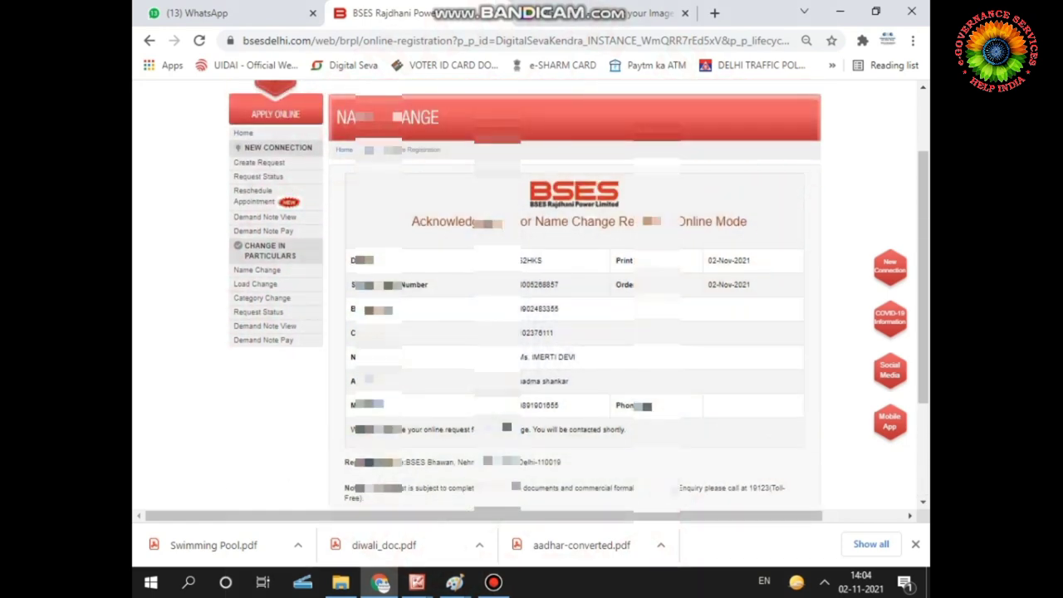
key("ctrl+p")
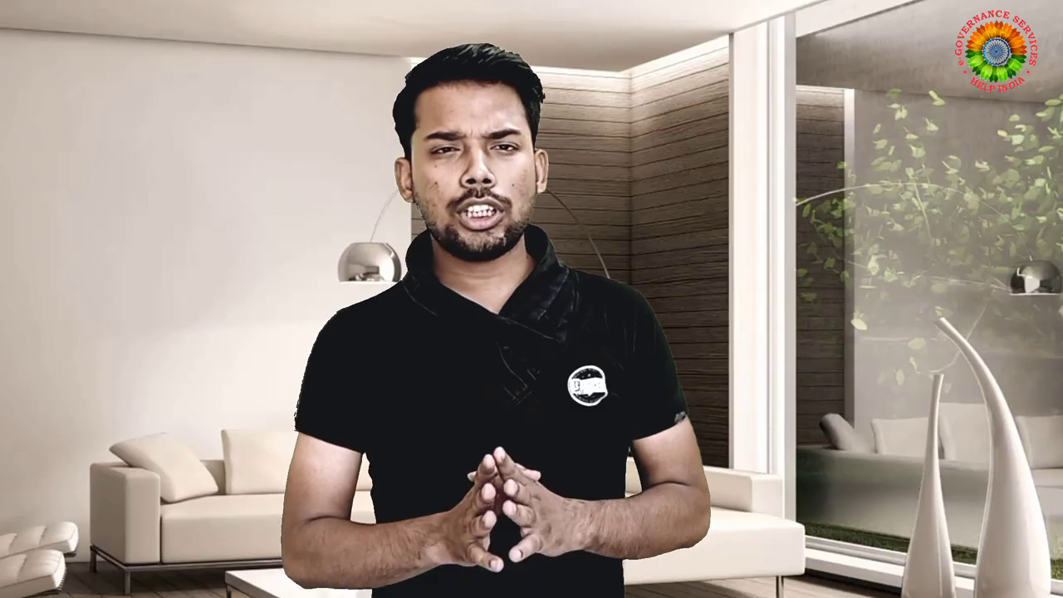